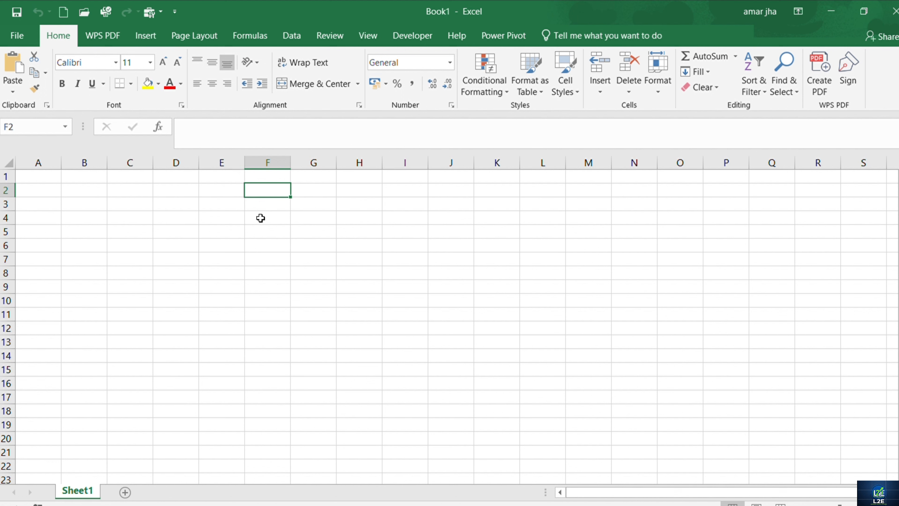
Enter HDFC BANK in cell F2.
{"action": "key", "text": "ctrl+n"}
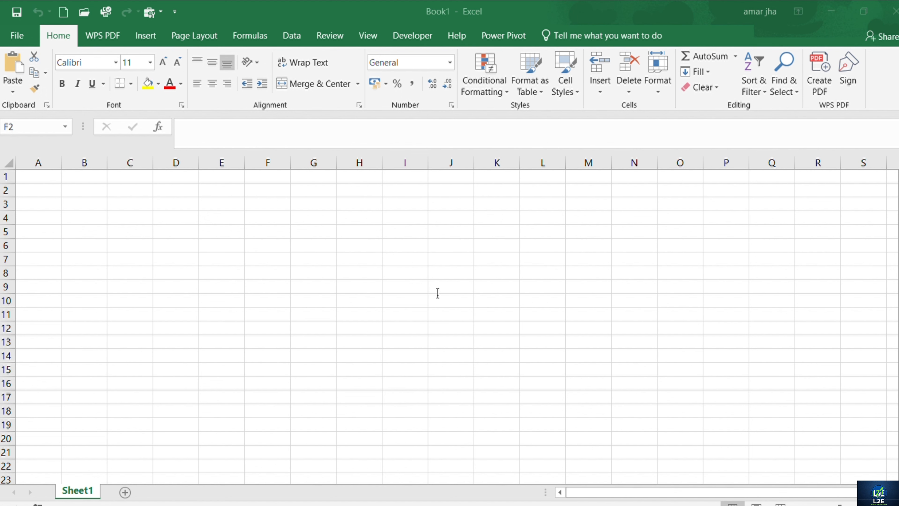
{"action": "key", "text": "alt+Tab"}
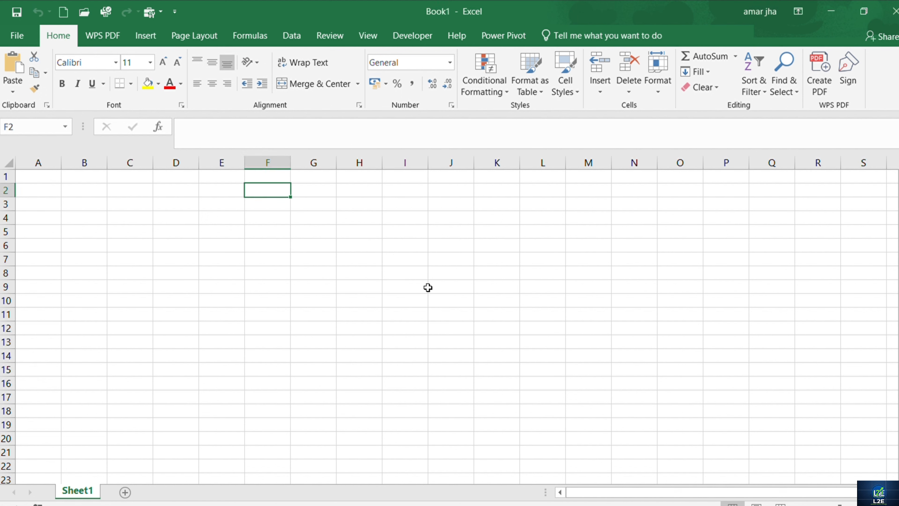
{"action": "key", "text": "alt+Tab"}
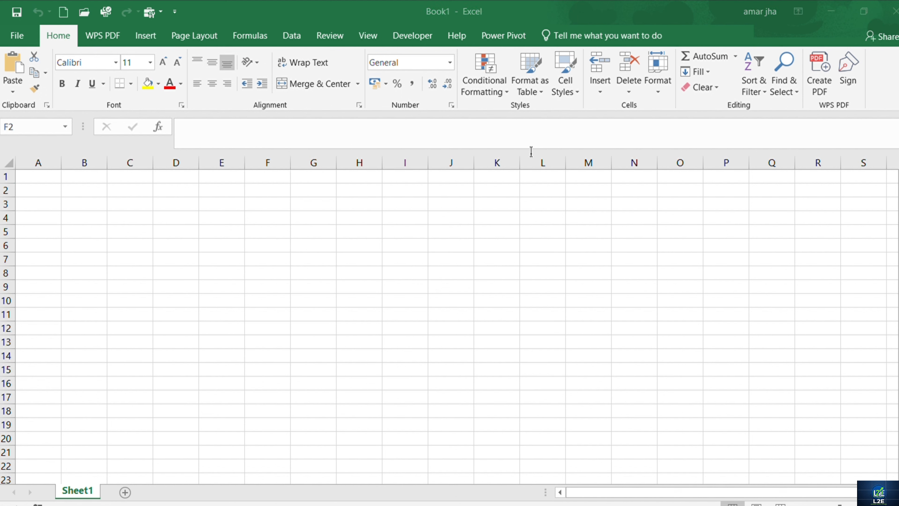
{"action": "key", "text": "alt+Tab"}
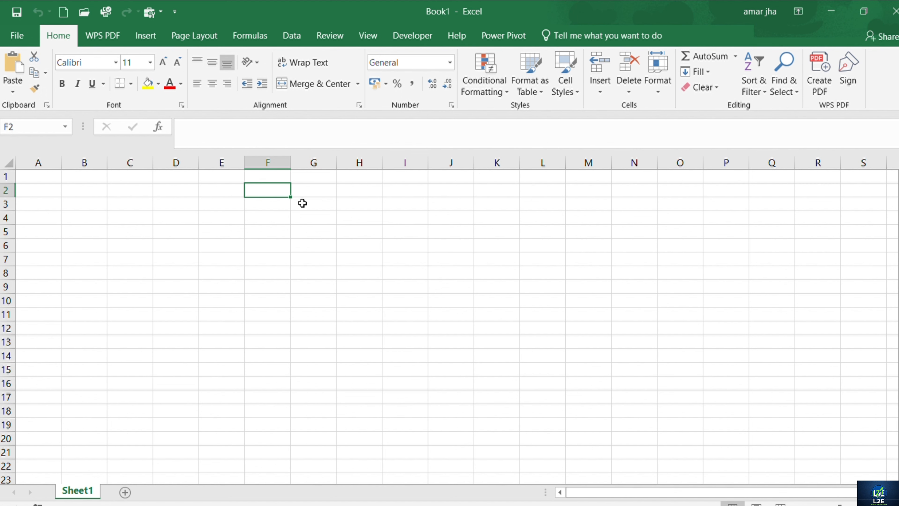
{"action": "type", "text": "hd"}
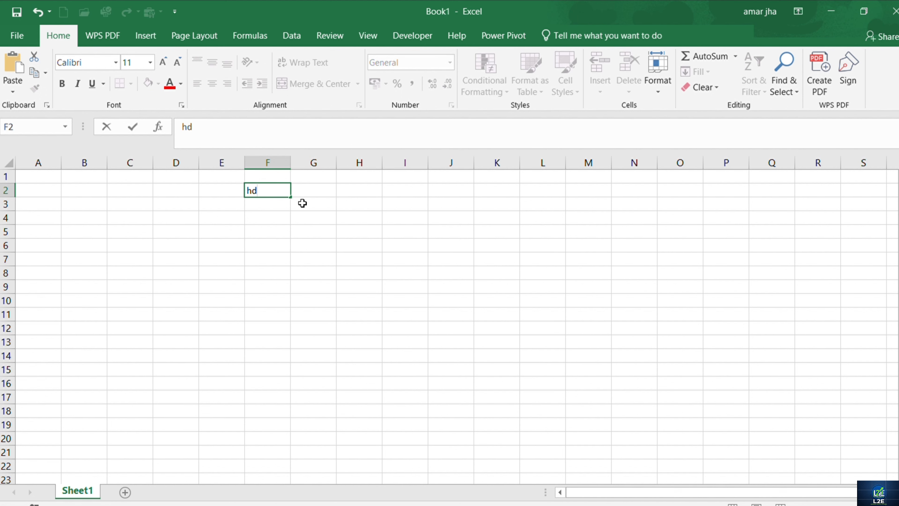
{"action": "key", "text": "BackSpace"}
{"action": "key", "text": "BackSpace"}
{"action": "type", "text": "ahdfc"}
{"action": "key", "text": "BackSpace"}
{"action": "key", "text": "BackSpace"}
{"action": "key", "text": "BackSpace"}
{"action": "key", "text": "BackSpace"}
{"action": "key", "text": "BackSpace"}
{"action": "type", "text": "HDFC BANK"}
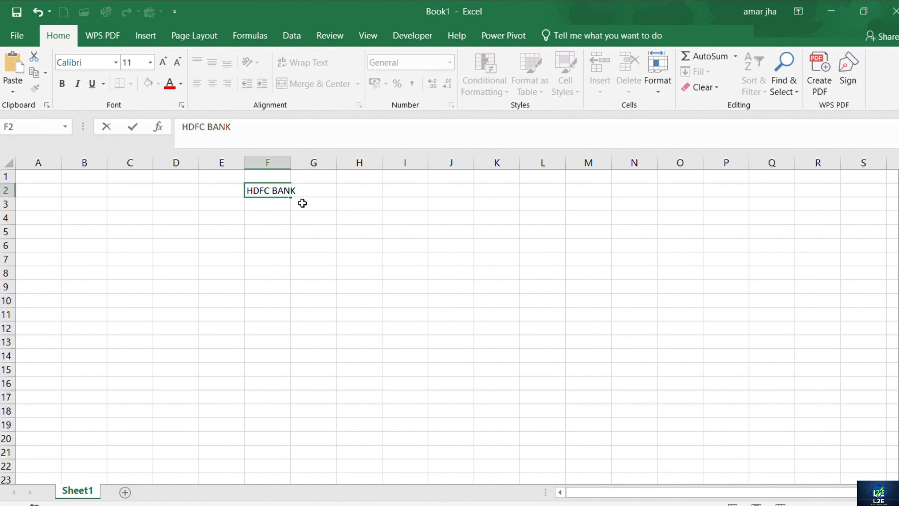
{"action": "key", "text": "Return"}
{"action": "key", "text": "Up"}
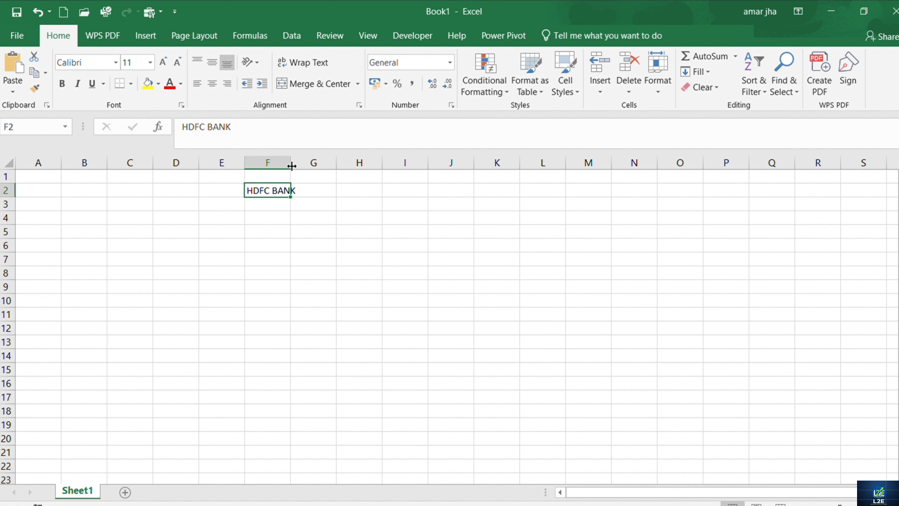
Widen column F and paste the account holder's name into F3.
{"action": "left_click_drag", "start_coordinate": [291, 166], "coordinate": [325, 165]}
{"action": "left_click", "coordinate": [347, 221]}
{"action": "left_click", "coordinate": [263, 203]}
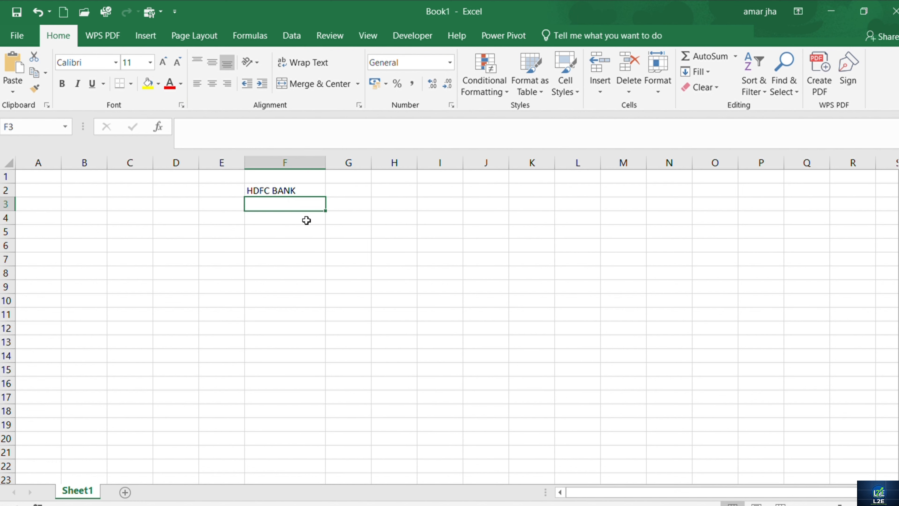
{"action": "key", "text": "alt+F11"}
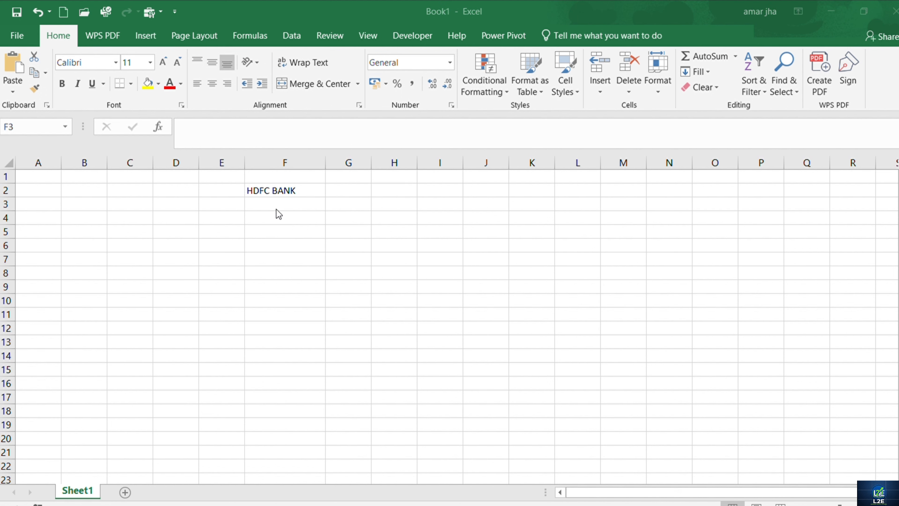
{"action": "left_click", "coordinate": [283, 204]}
{"action": "left_click", "coordinate": [260, 136]}
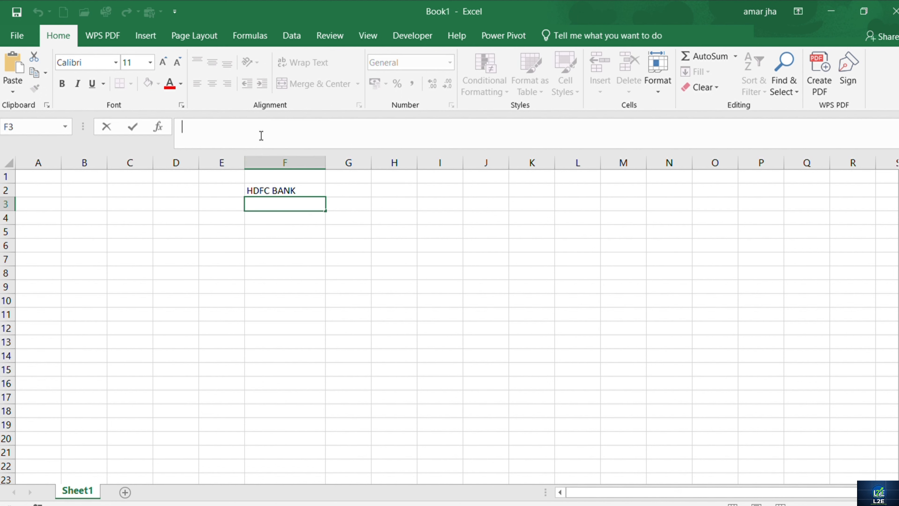
{"action": "left_click", "coordinate": [288, 254]}
Type the A/C NO. account number line into F4.
{"action": "left_click", "coordinate": [277, 219]}
{"action": "key", "text": "alt+Tab"}
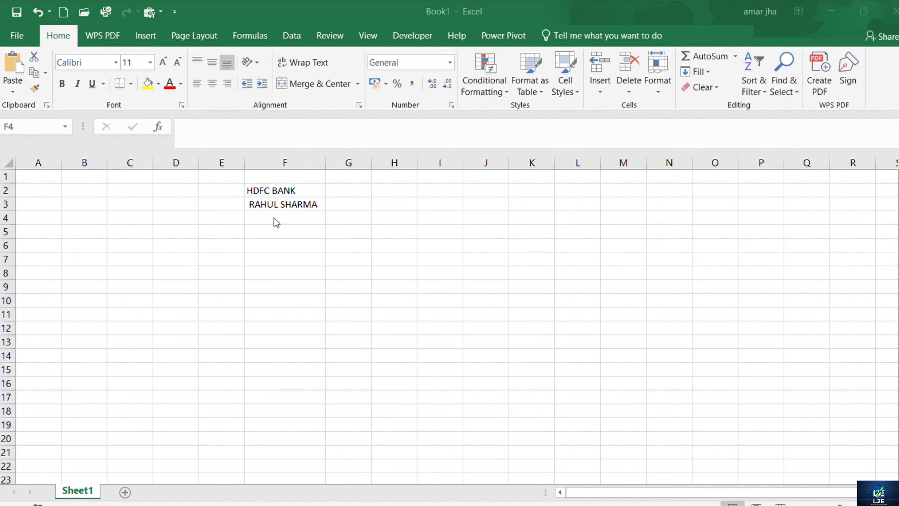
{"action": "left_click", "coordinate": [263, 214]}
{"action": "key", "text": "Up"}
{"action": "key", "text": "Down"}
{"action": "key", "text": "Down"}
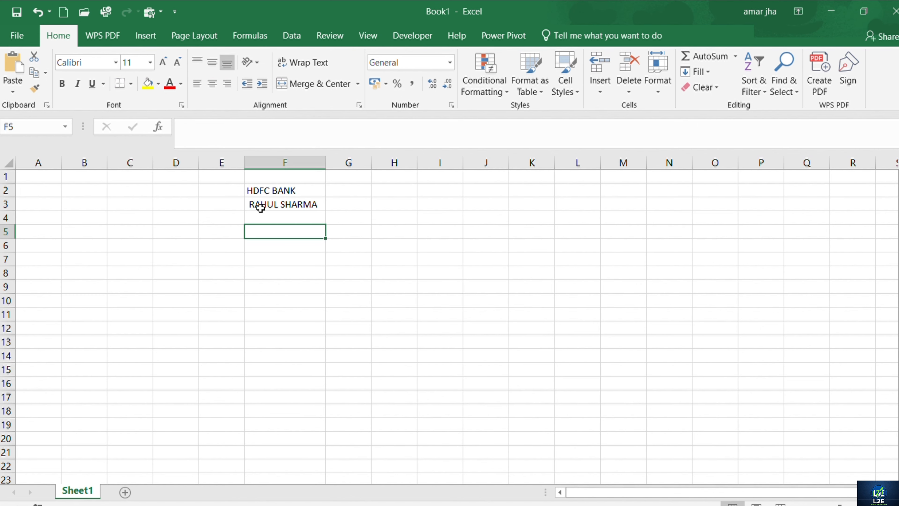
{"action": "left_click", "coordinate": [268, 217]}
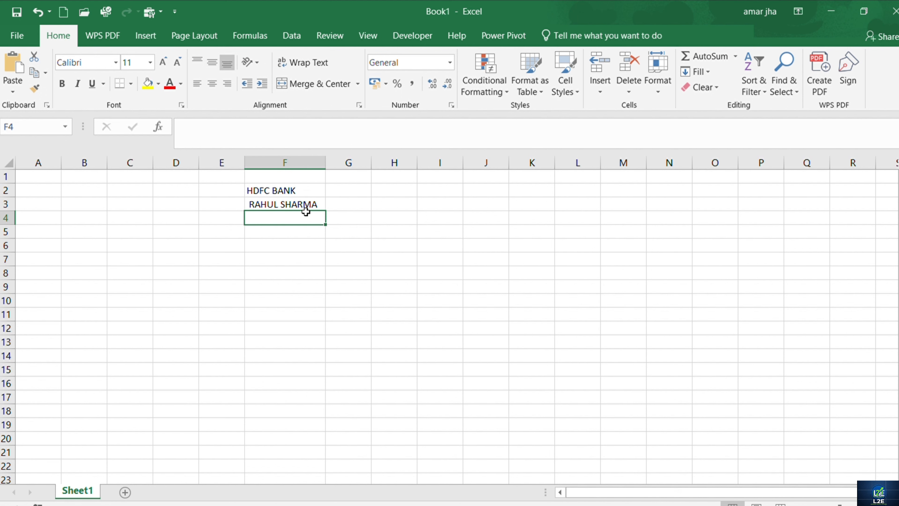
{"action": "type", "text": "A/C"}
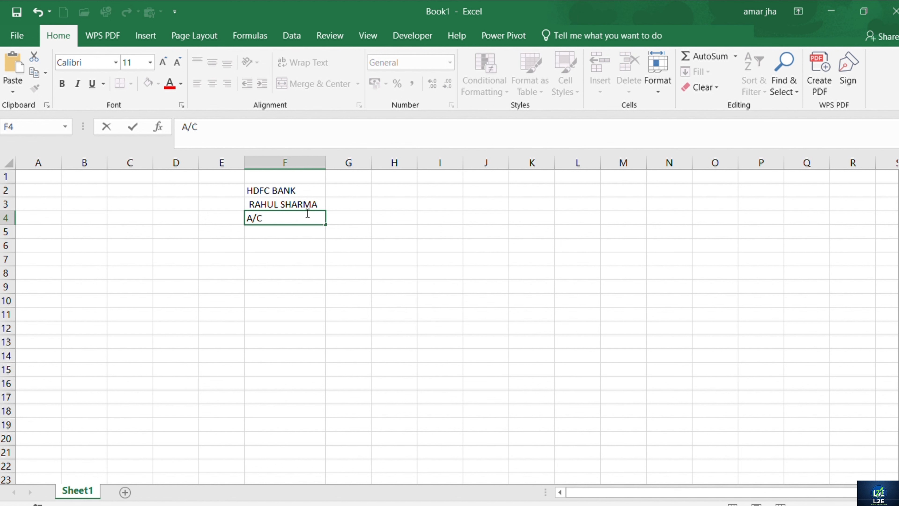
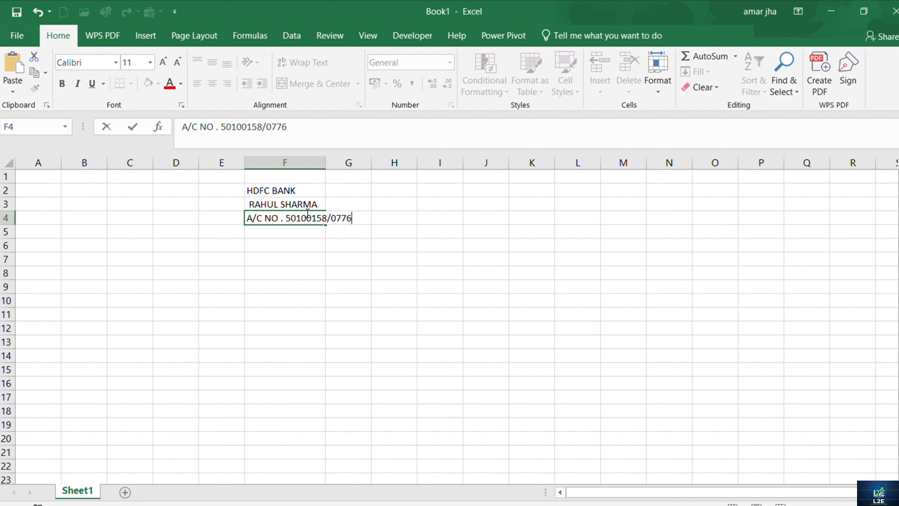
{"action": "key", "text": "Return"}
Remove the slash from the account number in F4.
{"action": "left_click", "coordinate": [307, 213]}
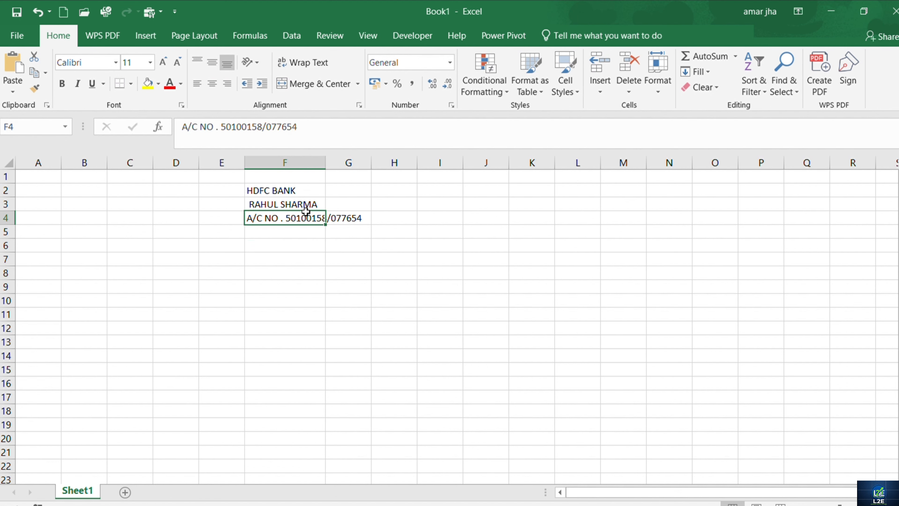
{"action": "key", "text": "Right"}
{"action": "left_click", "coordinate": [291, 217]}
{"action": "left_click", "coordinate": [268, 126]}
{"action": "key", "text": "BackSpace"}
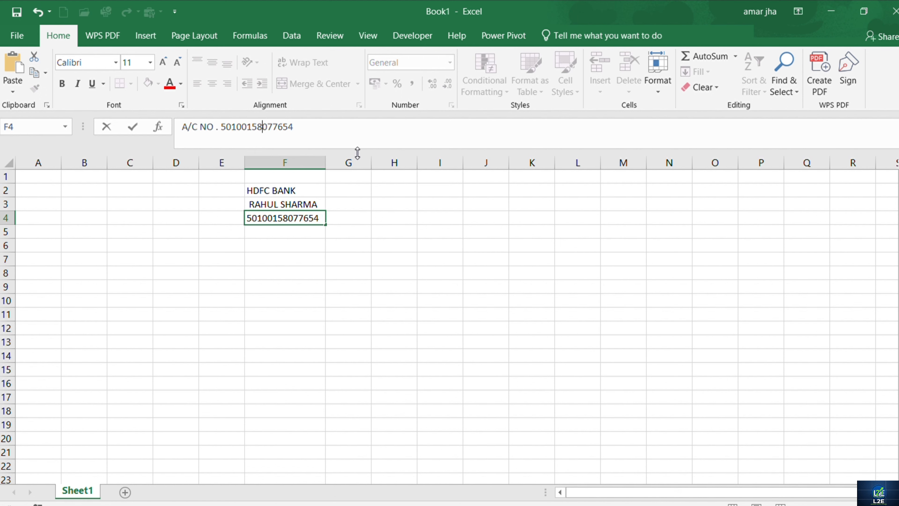
{"action": "key", "text": "Return"}
{"action": "key", "text": "Up"}
{"action": "key", "text": "Up"}
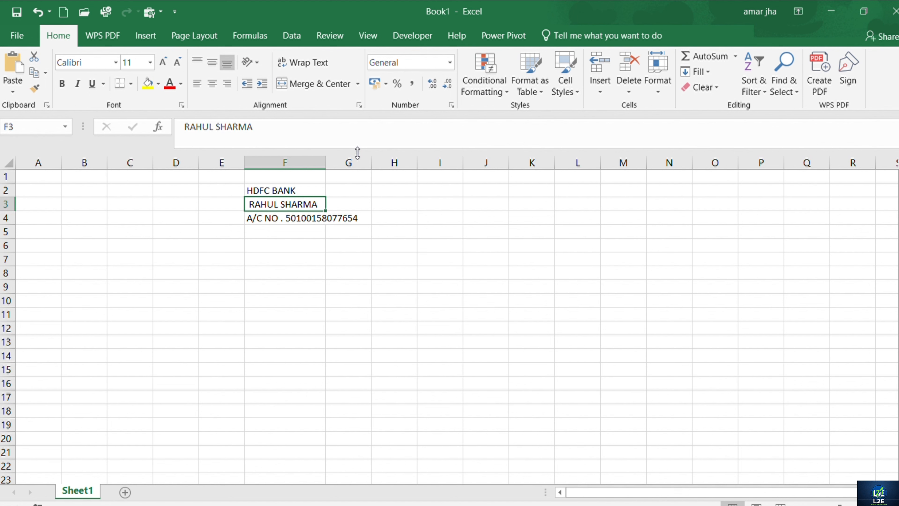
{"action": "key", "text": "Down"}
{"action": "key", "text": "Down"}
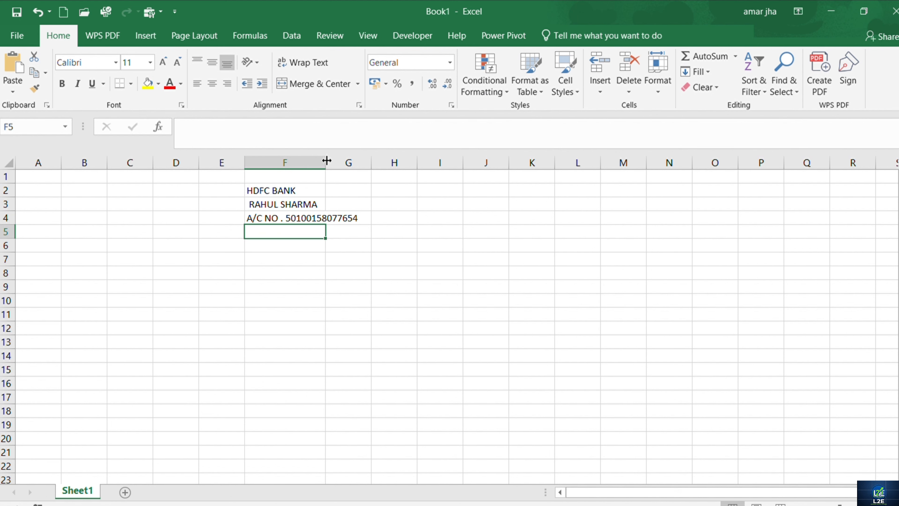
Widen column F further to fit the account number line.
{"action": "left_click_drag", "start_coordinate": [327, 160], "coordinate": [373, 161]}
{"action": "left_click", "coordinate": [381, 204]}
{"action": "left_click", "coordinate": [311, 233]}
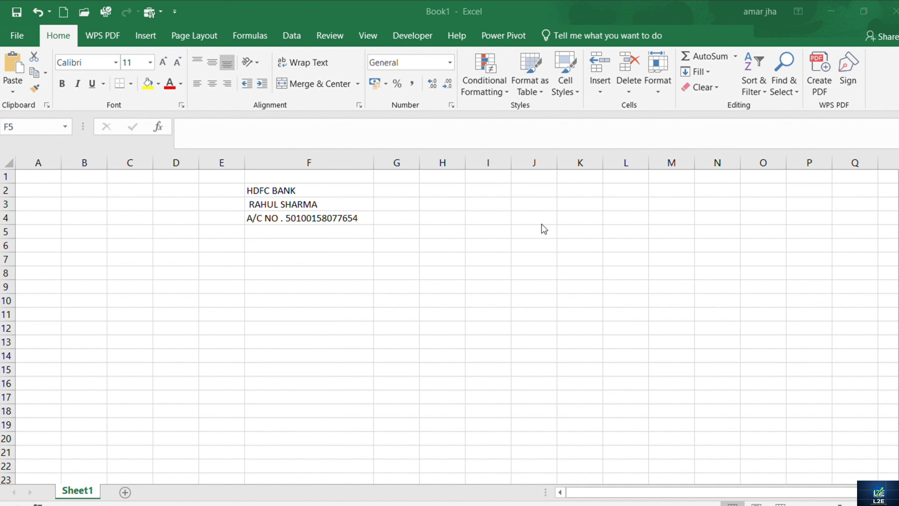
{"action": "left_click", "coordinate": [560, 304]}
{"action": "left_click", "coordinate": [331, 262]}
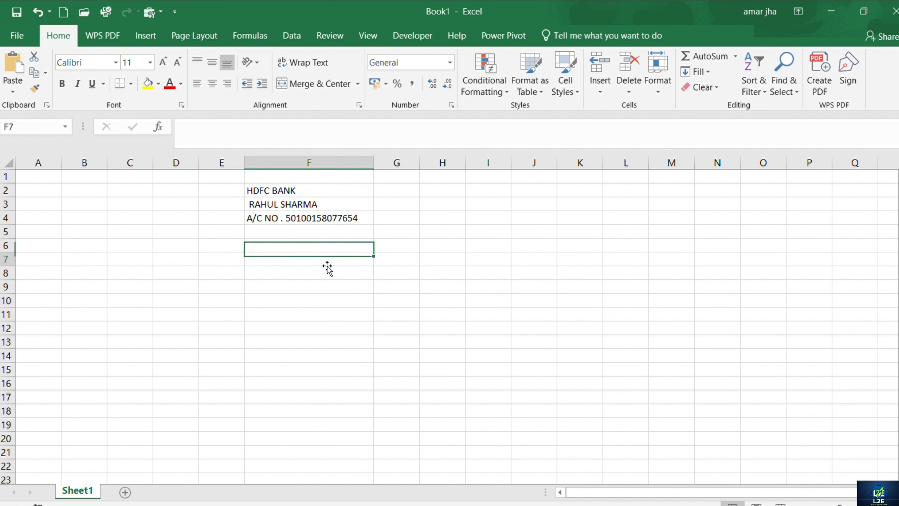
{"action": "left_click", "coordinate": [299, 234]}
Centre-align the three heading lines in F2:F4.
{"action": "left_click", "coordinate": [284, 186]}
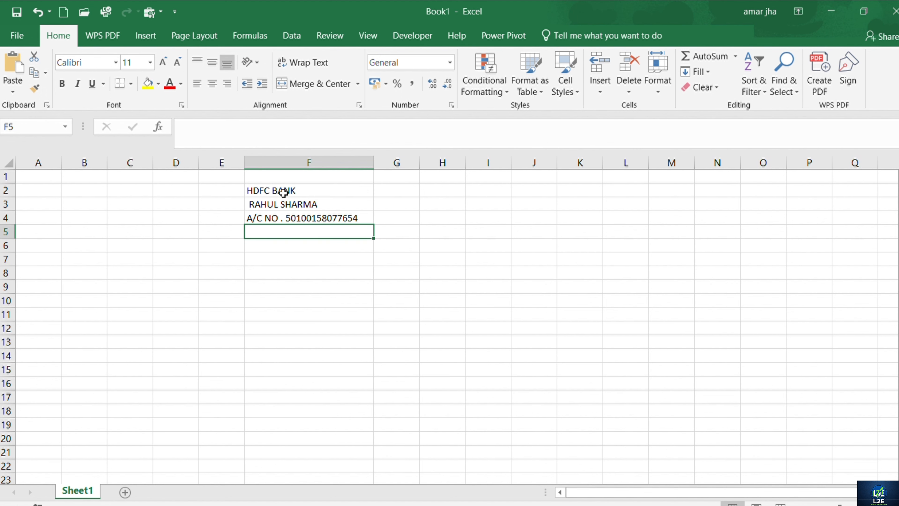
{"action": "left_click", "coordinate": [284, 191]}
{"action": "left_click", "coordinate": [213, 83]}
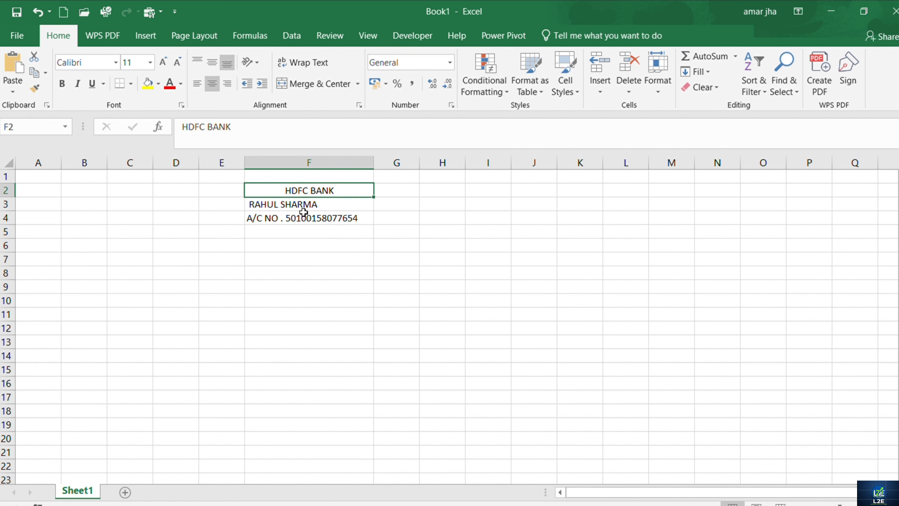
{"action": "left_click_drag", "start_coordinate": [313, 187], "coordinate": [317, 220]}
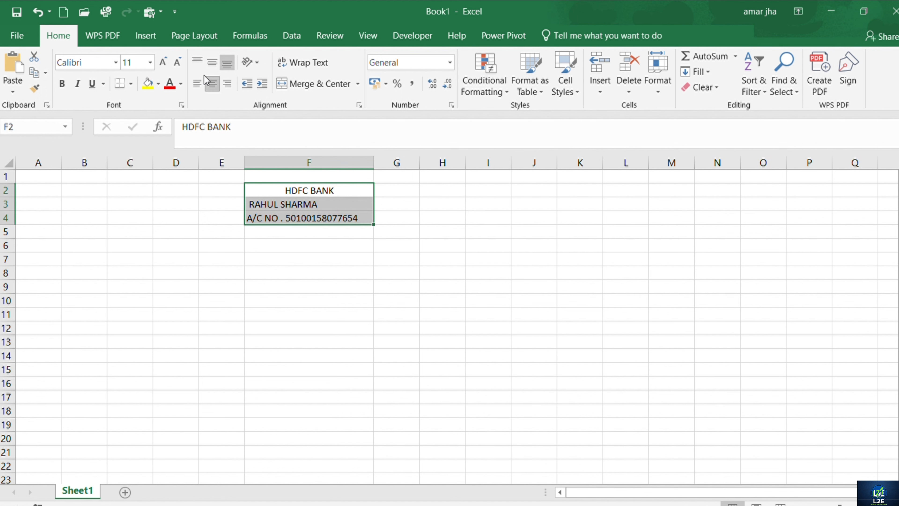
{"action": "left_click", "coordinate": [213, 83]}
{"action": "left_click", "coordinate": [213, 83]}
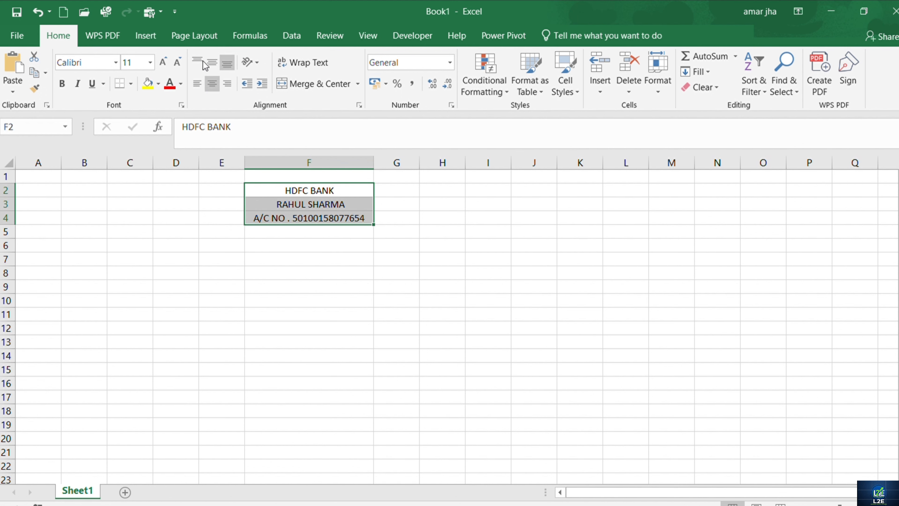
{"action": "left_click", "coordinate": [349, 296]}
{"action": "key", "text": "Up"}
{"action": "key", "text": "Up"}
{"action": "key", "text": "Up"}
{"action": "key", "text": "Up"}
{"action": "key", "text": "Up"}
{"action": "left_click", "coordinate": [200, 229]}
{"action": "left_click", "coordinate": [176, 232]}
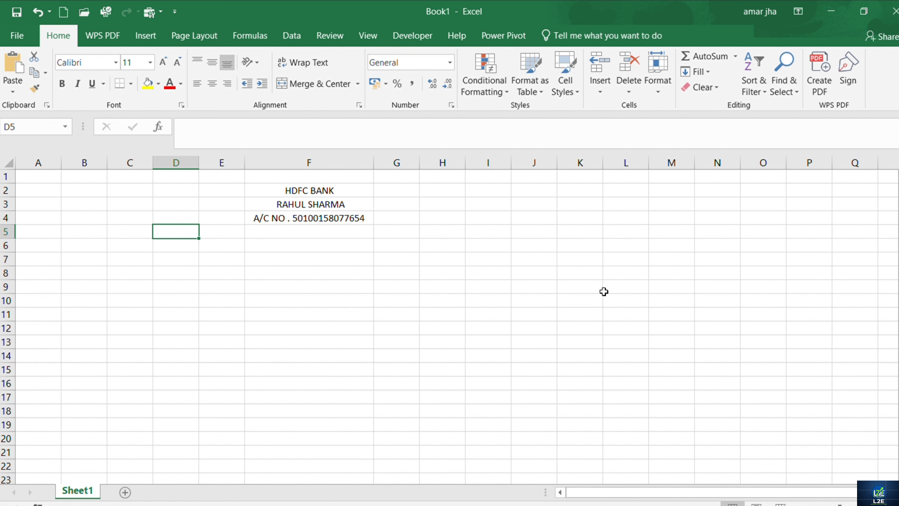
Enter PARTICULAR in D5 and AMT in E5, fitting column D to its heading.
{"action": "type", "text": "PAR"}
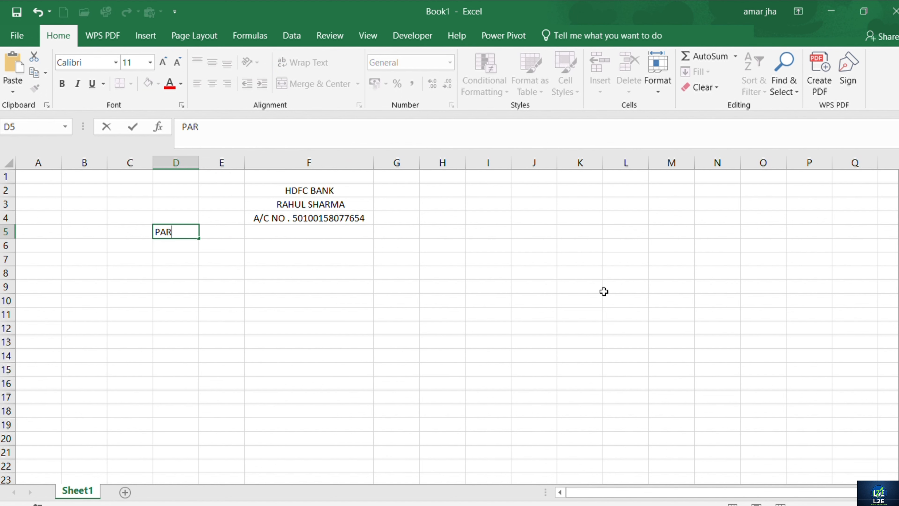
{"action": "type", "text": "TICULAR"}
{"action": "key", "text": "Return"}
{"action": "key", "text": "Up"}
{"action": "key", "text": "Right"}
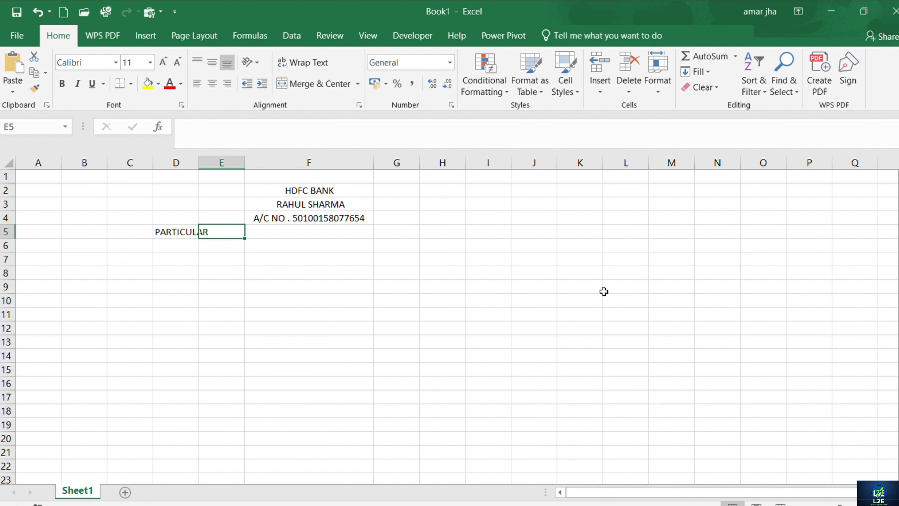
{"action": "double_click", "coordinate": [198, 163]}
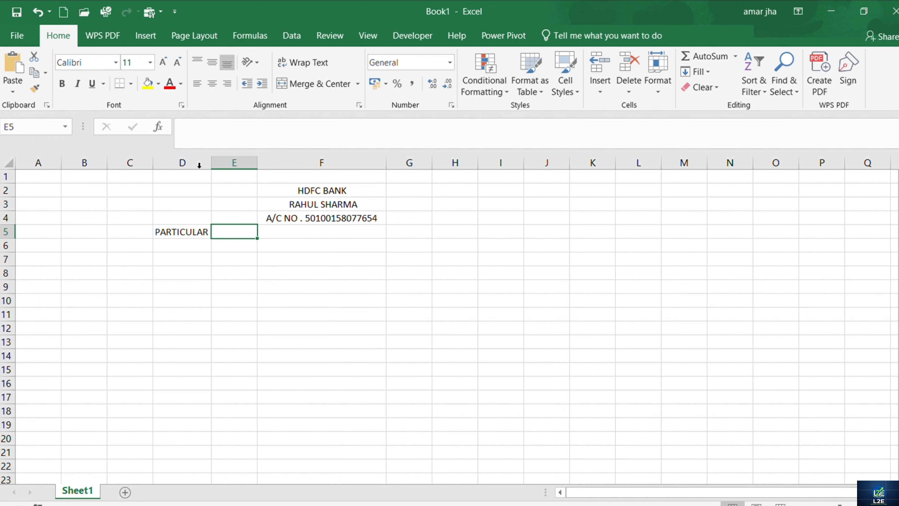
{"action": "type", "text": "AM"}
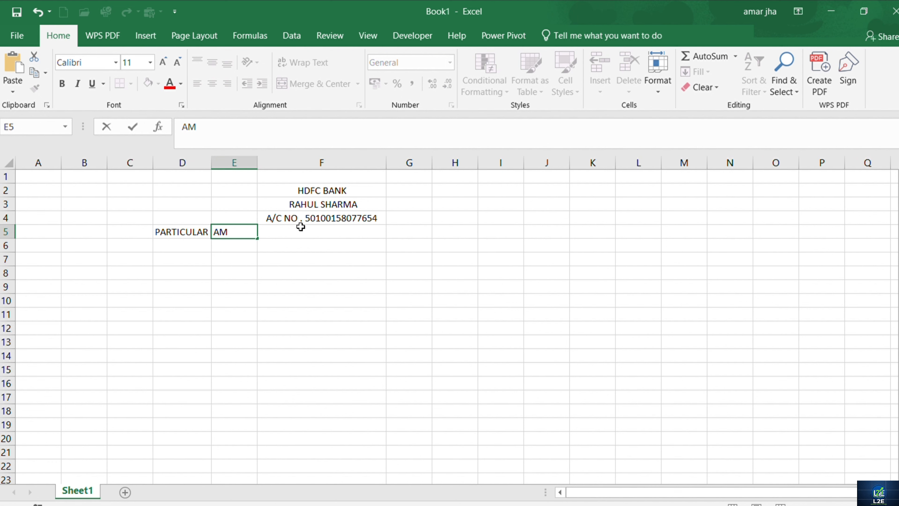
{"action": "type", "text": "T"}
{"action": "key", "text": "Return"}
{"action": "key", "text": "Left"}
Copy the PARTICULAR and AMT headings from D5:E5 into F5:G5.
{"action": "key", "text": "Up"}
{"action": "key", "text": "Left"}
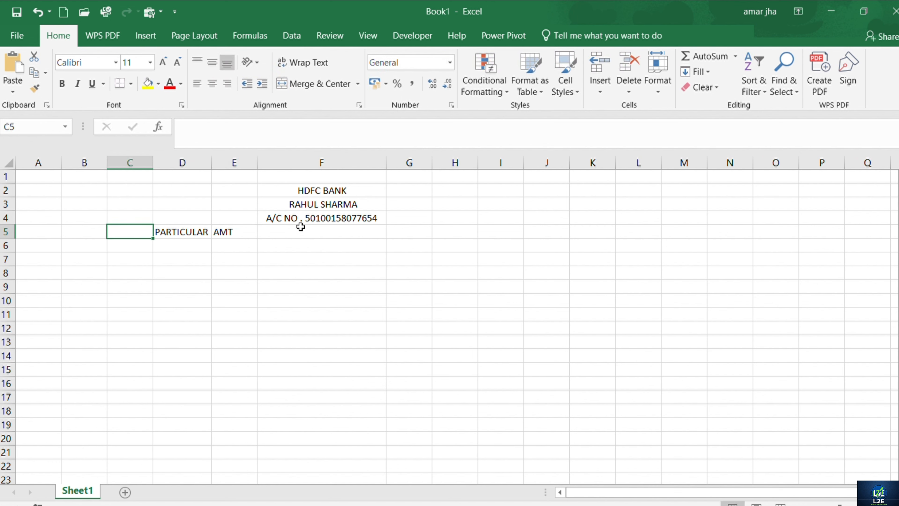
{"action": "key", "text": "Right"}
{"action": "key", "text": "shift+Right"}
{"action": "key", "text": "ctrl+c"}
{"action": "key", "text": "Right"}
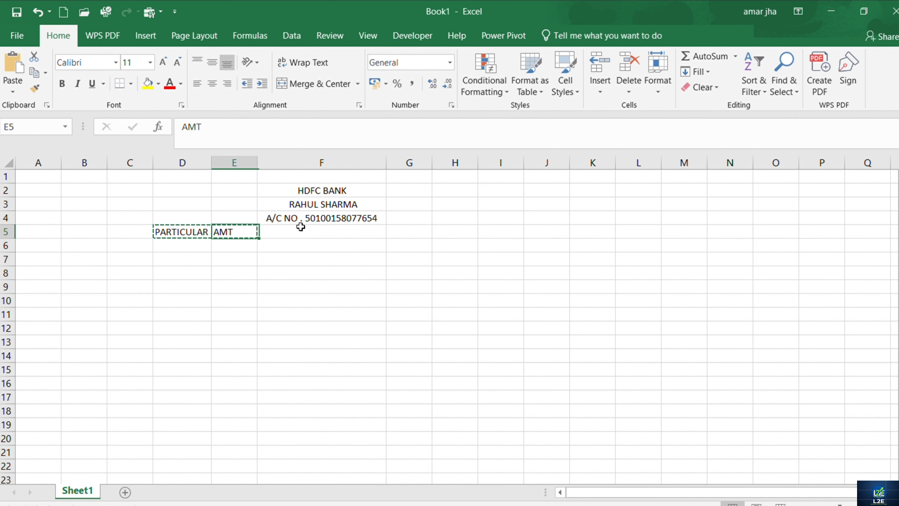
{"action": "key", "text": "Right"}
{"action": "key", "text": "ctrl+v"}
{"action": "key", "text": "Right"}
{"action": "key", "text": "Left"}
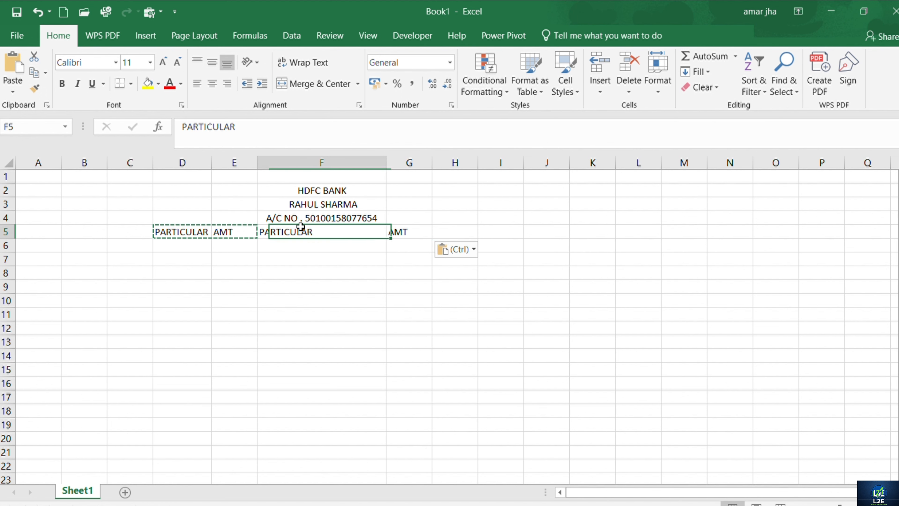
{"action": "key", "text": "Left"}
{"action": "key", "text": "Left"}
{"action": "key", "text": "Escape"}
Select the title and heading rows 2 to 5 starting from D2.
{"action": "key", "text": "Right"}
{"action": "key", "text": "Right"}
{"action": "key", "text": "Left"}
{"action": "key", "text": "Left"}
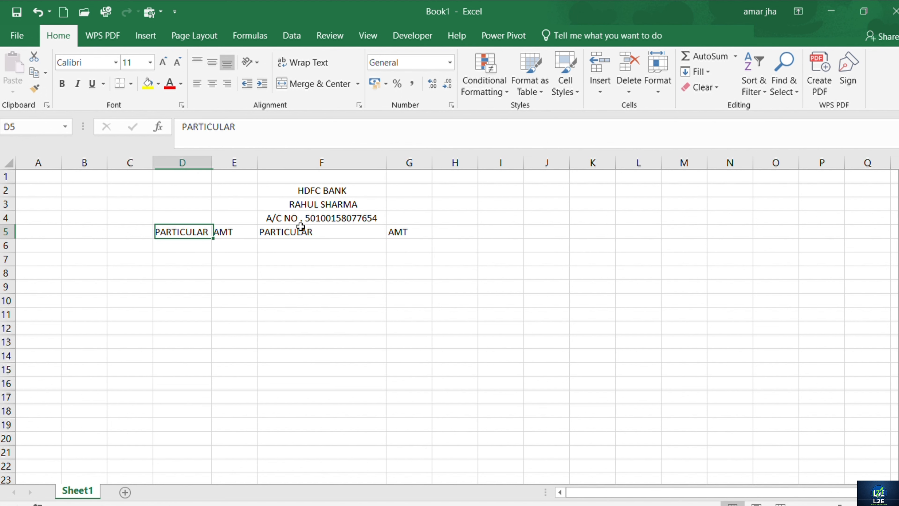
{"action": "key", "text": "shift+Right"}
{"action": "key", "text": "shift+Right"}
{"action": "key", "text": "shift+Right"}
{"action": "key", "text": "shift+Up"}
{"action": "key", "text": "shift+Up"}
{"action": "key", "text": "shift+Up"}
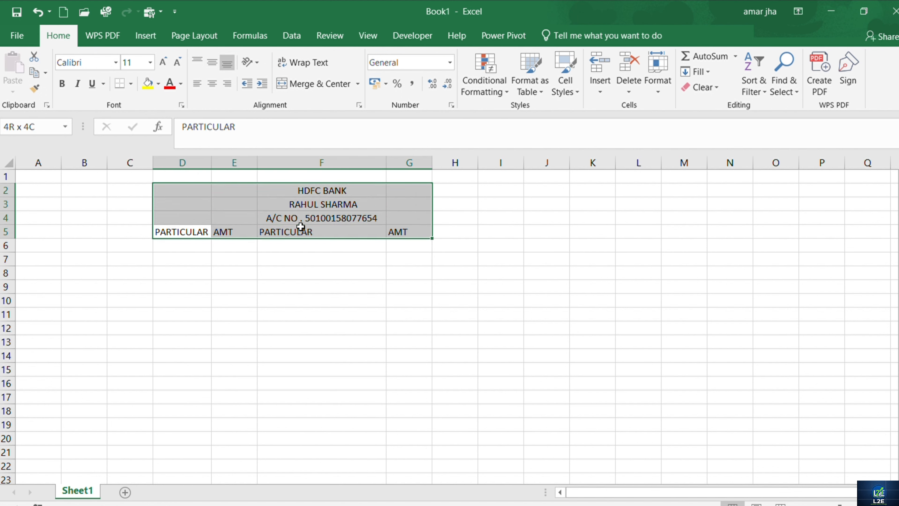
{"action": "key", "text": "shift+Up"}
{"action": "key", "text": "shift+Down"}
{"action": "left_click", "coordinate": [361, 298]}
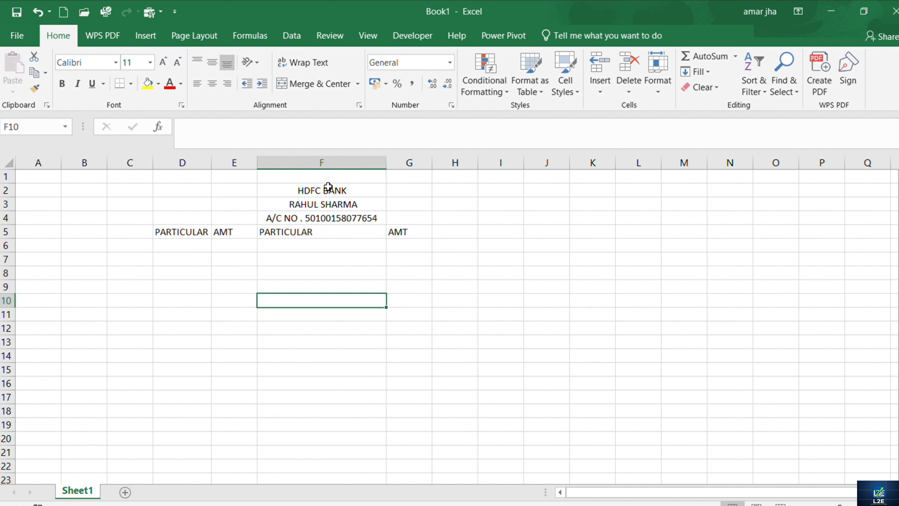
{"action": "left_click", "coordinate": [199, 190]}
Centre the text in D2:G5 and give that block an outside border.
{"action": "key", "text": "shift+Right"}
{"action": "key", "text": "shift+Right"}
{"action": "key", "text": "shift+Right"}
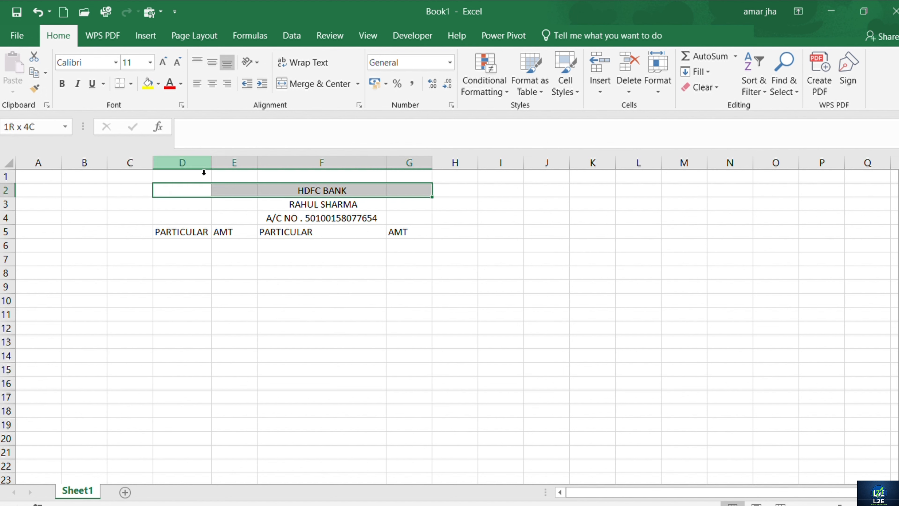
{"action": "key", "text": "shift+Down"}
{"action": "key", "text": "shift+Down"}
{"action": "key", "text": "shift+Down"}
{"action": "key", "text": "shift+Down"}
{"action": "key", "text": "shift+Up"}
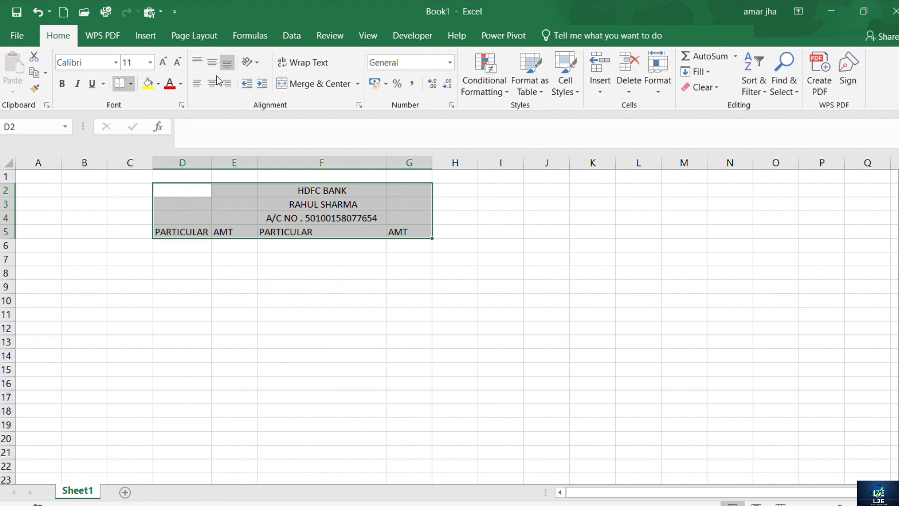
{"action": "left_click", "coordinate": [213, 82]}
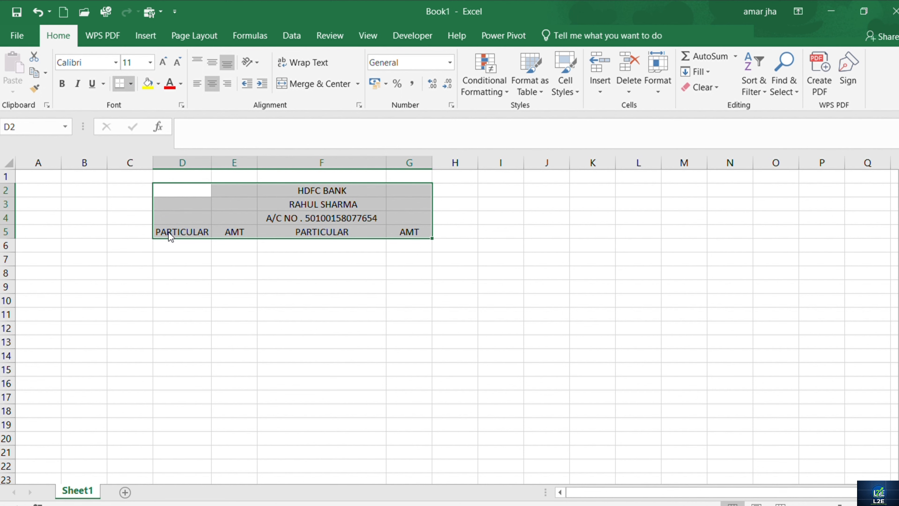
{"action": "left_click", "coordinate": [407, 287]}
{"action": "left_click", "coordinate": [241, 256]}
Box the heading row D5:G5 with an outside border.
{"action": "left_click", "coordinate": [178, 231]}
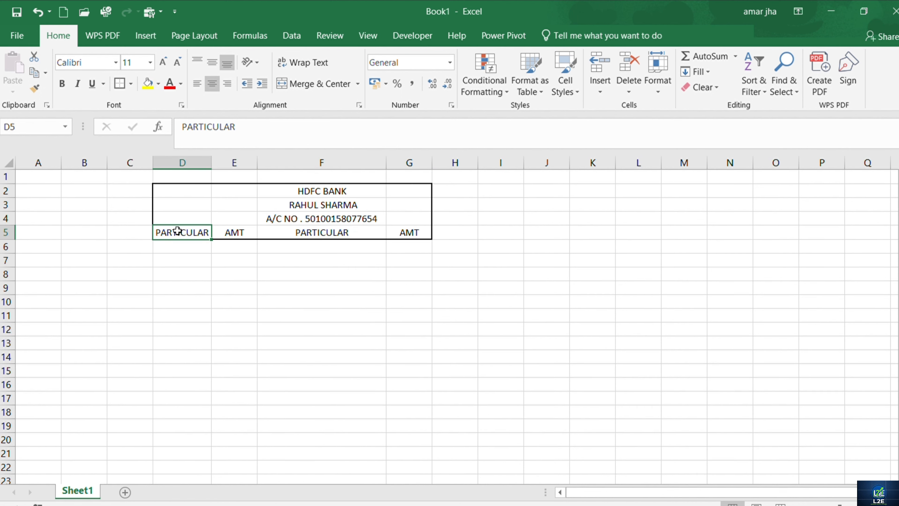
{"action": "key", "text": "shift+Right"}
{"action": "key", "text": "shift+Right"}
{"action": "key", "text": "shift+Right"}
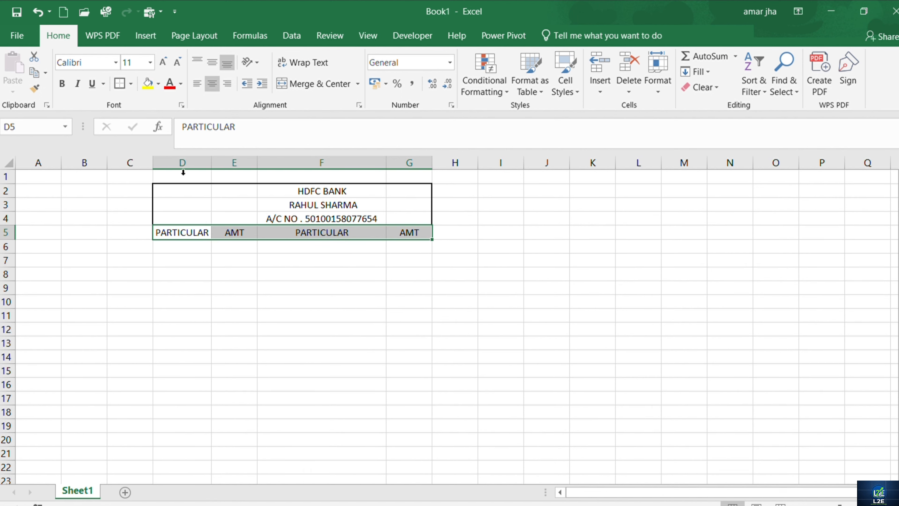
{"action": "left_click", "coordinate": [119, 84]}
{"action": "left_click", "coordinate": [262, 273]}
Apply All Borders to the table body D6:G18.
{"action": "left_click", "coordinate": [180, 248]}
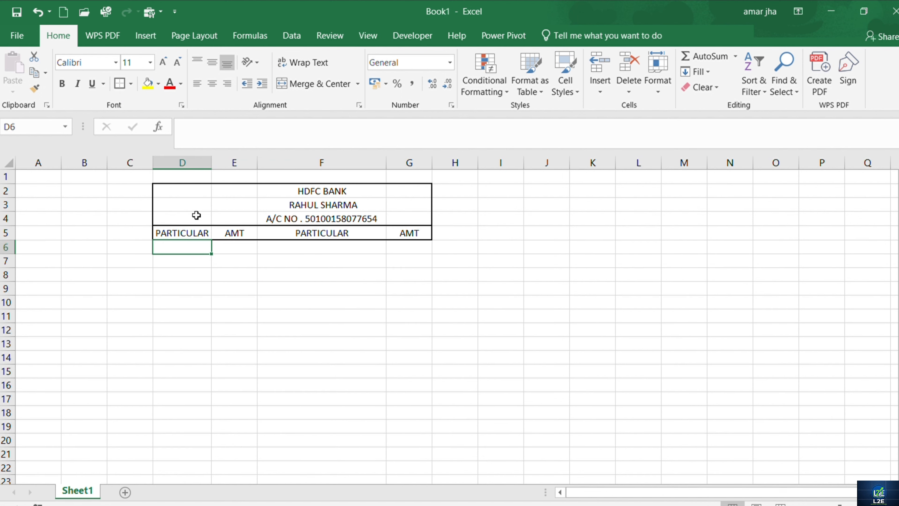
{"action": "key", "text": "shift+Down"}
{"action": "key", "text": "shift+Down"}
{"action": "key", "text": "shift+Down"}
{"action": "key", "text": "shift+Down"}
{"action": "key", "text": "shift+Right"}
{"action": "key", "text": "shift+Right"}
{"action": "key", "text": "shift+Down"}
{"action": "key", "text": "shift+Down"}
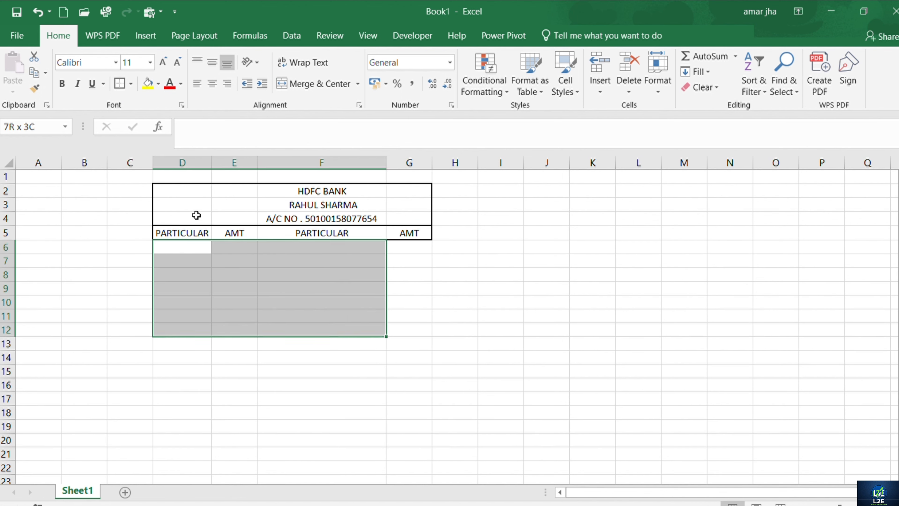
{"action": "key", "text": "shift+Down"}
{"action": "key", "text": "shift+Down"}
{"action": "key", "text": "shift+Right"}
{"action": "key", "text": "shift+Down"}
{"action": "key", "text": "shift+Down"}
{"action": "key", "text": "shift+Down"}
{"action": "key", "text": "shift+Down"}
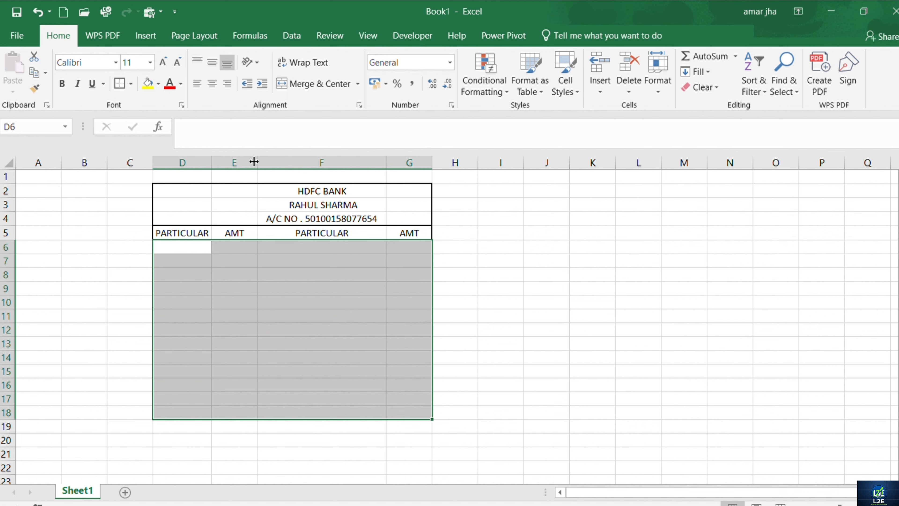
{"action": "left_click", "coordinate": [131, 84]}
{"action": "left_click", "coordinate": [158, 211]}
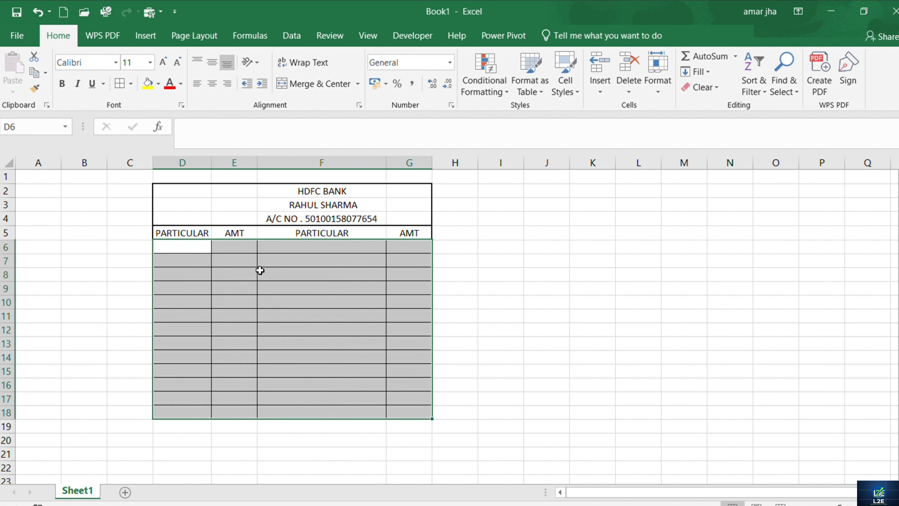
{"action": "left_click", "coordinate": [274, 301]}
{"action": "left_click", "coordinate": [196, 248]}
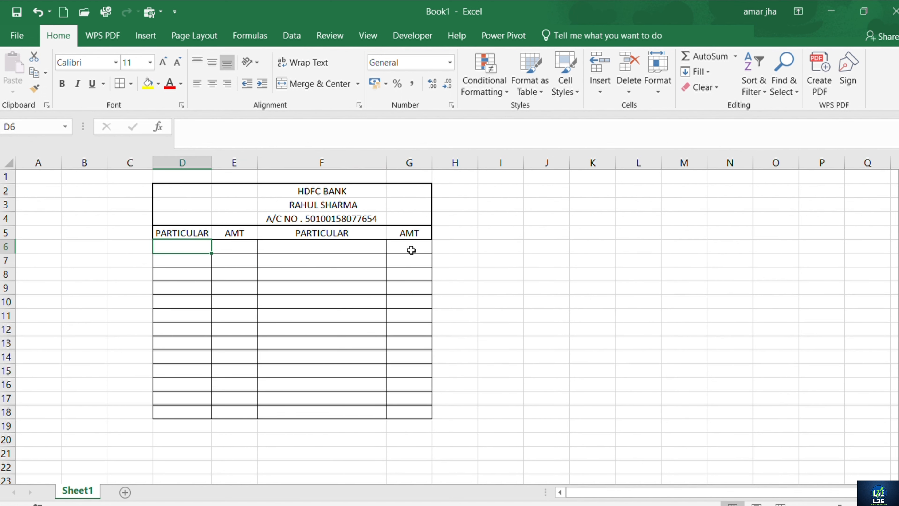
Enter OPENING BALACE in D6 and fit column D to it.
{"action": "type", "text": "OPE"}
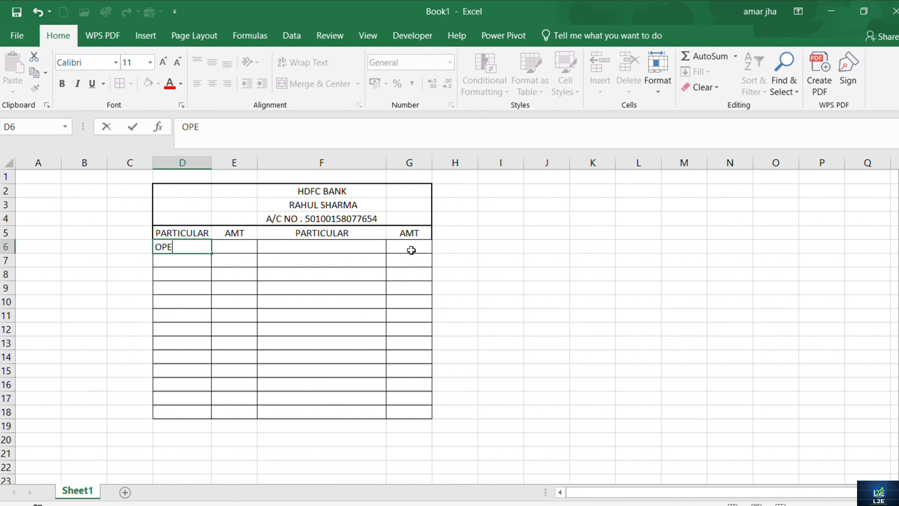
{"action": "type", "text": "NING BALACE"}
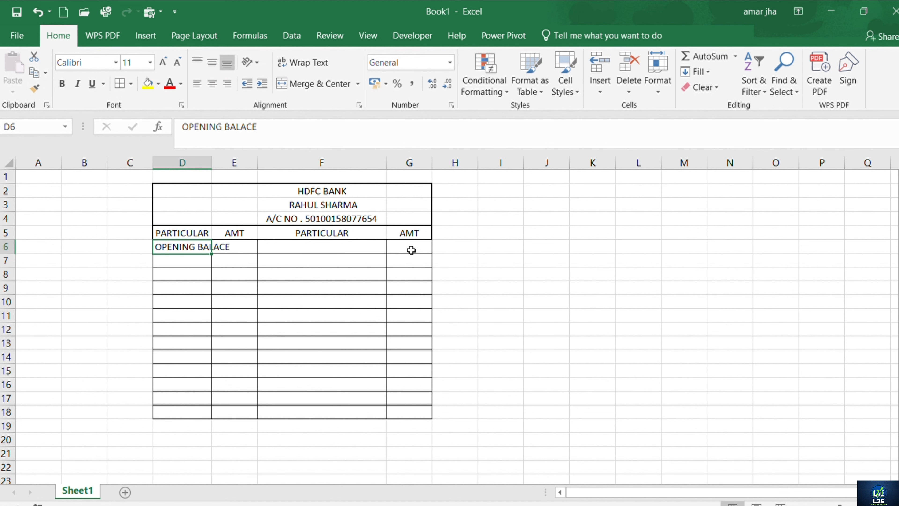
{"action": "key", "text": "Tab"}
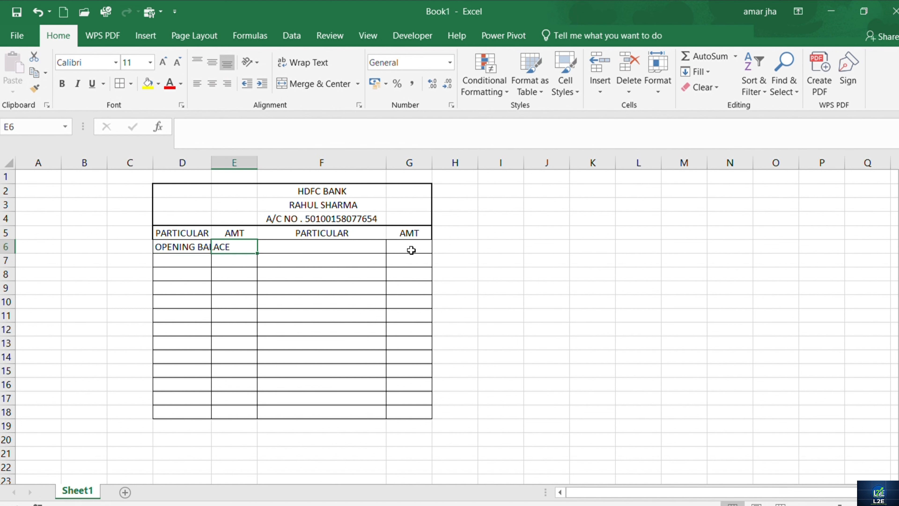
{"action": "double_click", "coordinate": [213, 163]}
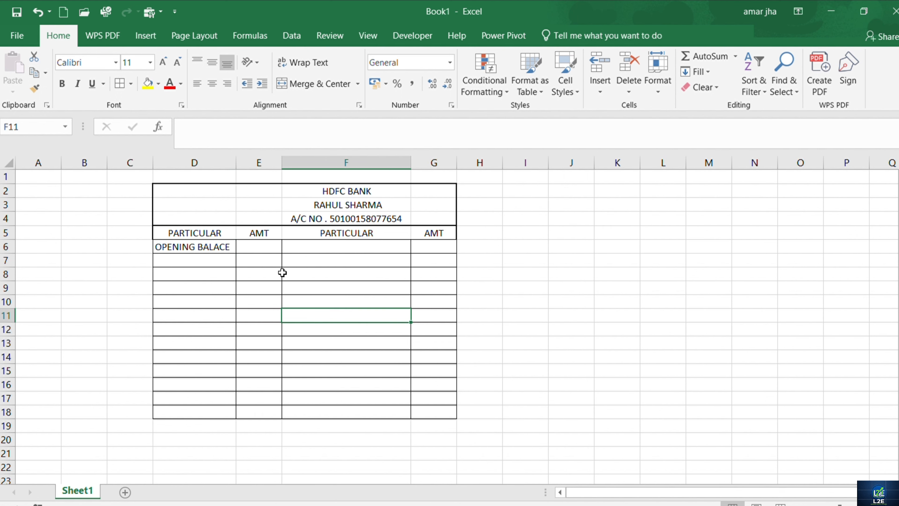
Widen both AMT columns and the first PARTICULAR column.
{"action": "left_click_drag", "start_coordinate": [281, 162], "coordinate": [315, 162]}
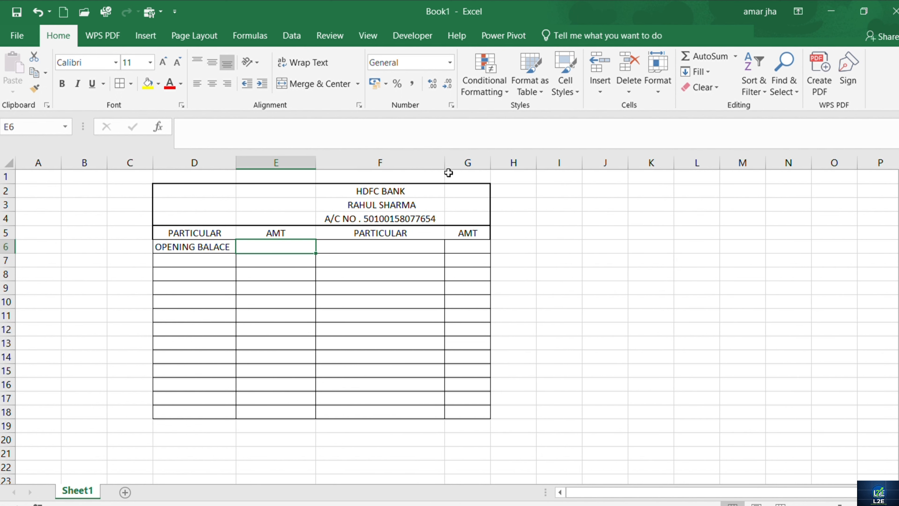
{"action": "left_click_drag", "start_coordinate": [528, 165], "coordinate": [565, 162]}
{"action": "left_click", "coordinate": [351, 242]}
{"action": "left_click", "coordinate": [262, 248]}
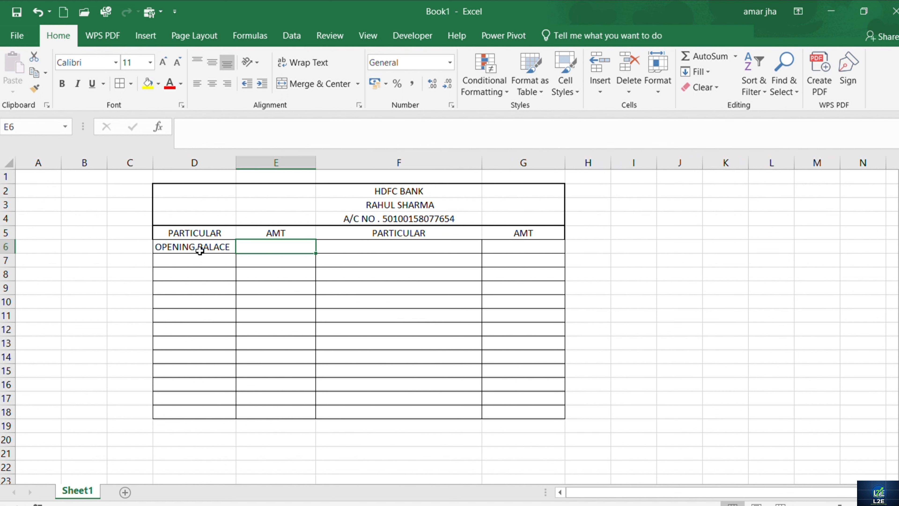
{"action": "left_click", "coordinate": [198, 245]}
{"action": "left_click_drag", "start_coordinate": [236, 160], "coordinate": [278, 162]}
{"action": "left_click", "coordinate": [301, 270]}
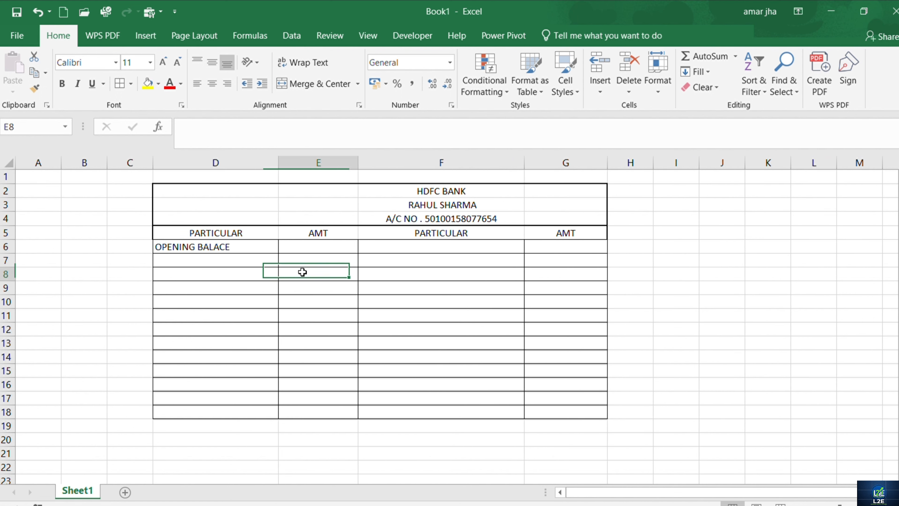
{"action": "left_click", "coordinate": [239, 250]}
{"action": "left_click", "coordinate": [483, 248]}
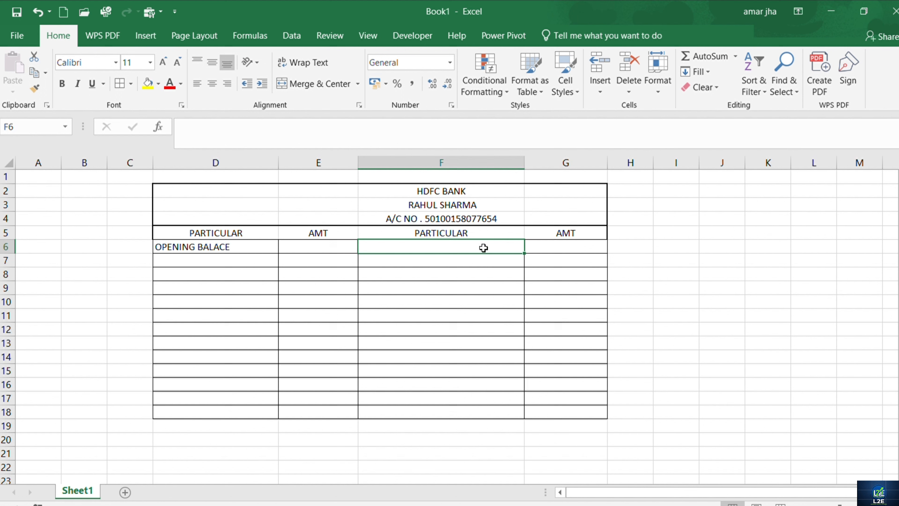
Enter CLOSING BALANCE in F16, formatted bold and underlined.
{"action": "key", "text": "Down"}
{"action": "key", "text": "Down"}
{"action": "key", "text": "Down"}
{"action": "key", "text": "Down"}
{"action": "key", "text": "Down"}
{"action": "key", "text": "Down"}
{"action": "key", "text": "Down"}
{"action": "key", "text": "Down"}
{"action": "key", "text": "Down"}
{"action": "key", "text": "Down"}
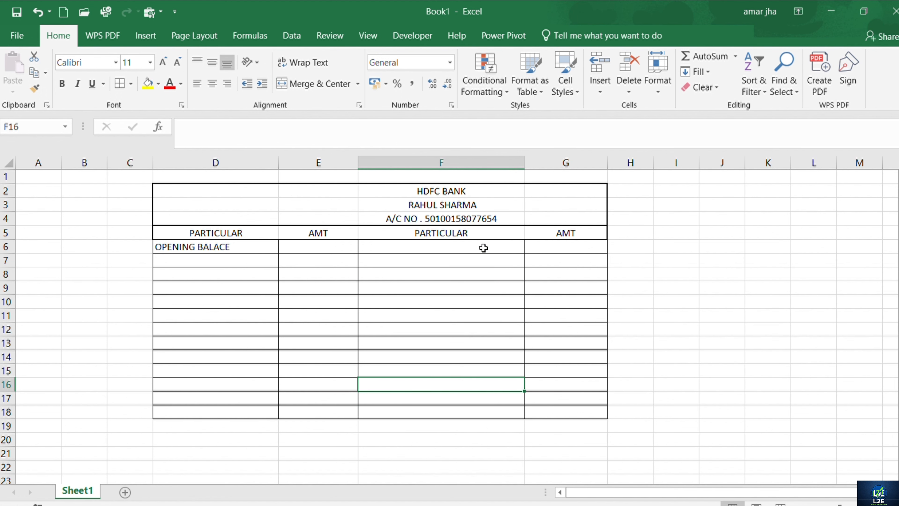
{"action": "type", "text": "CLOSING"}
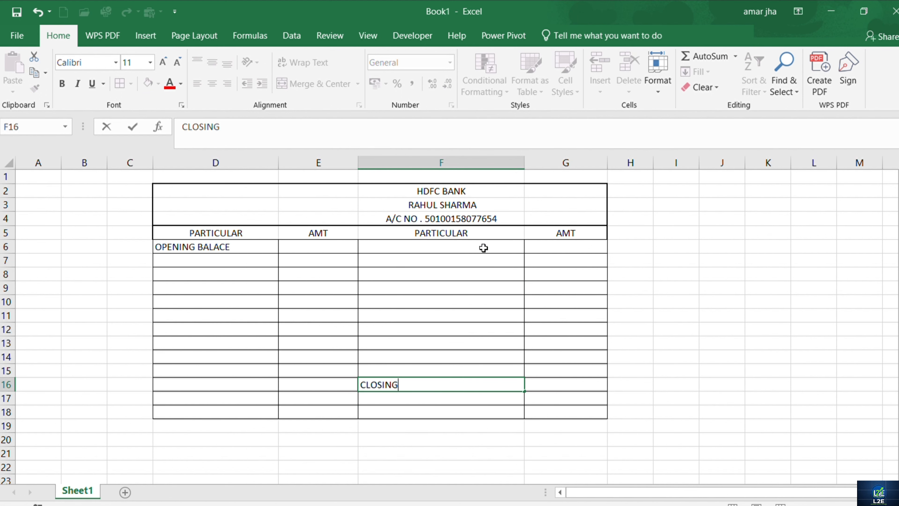
{"action": "type", "text": " BALANCE"}
{"action": "key", "text": "Return"}
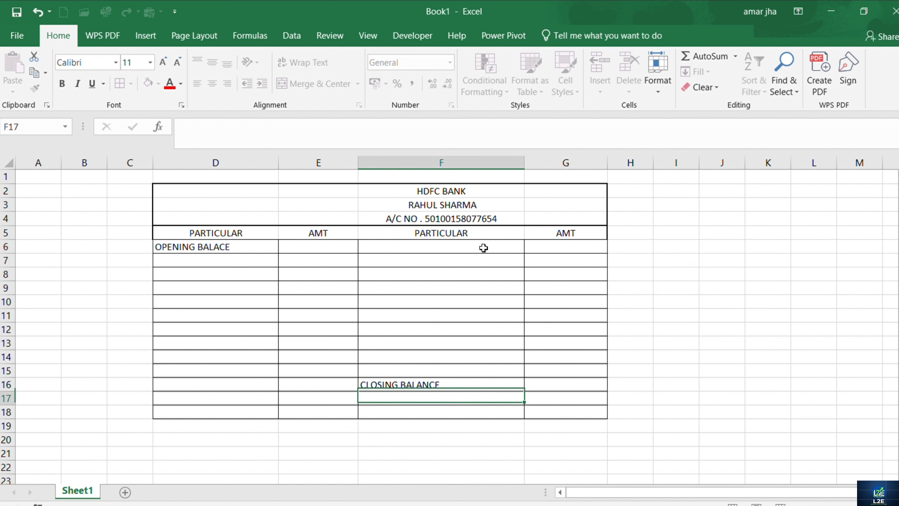
{"action": "key", "text": "Up"}
{"action": "key", "text": "Left"}
{"action": "key", "text": "Left"}
{"action": "key", "text": "Left"}
{"action": "key", "text": "Right"}
{"action": "key", "text": "Right"}
{"action": "key", "text": "Right"}
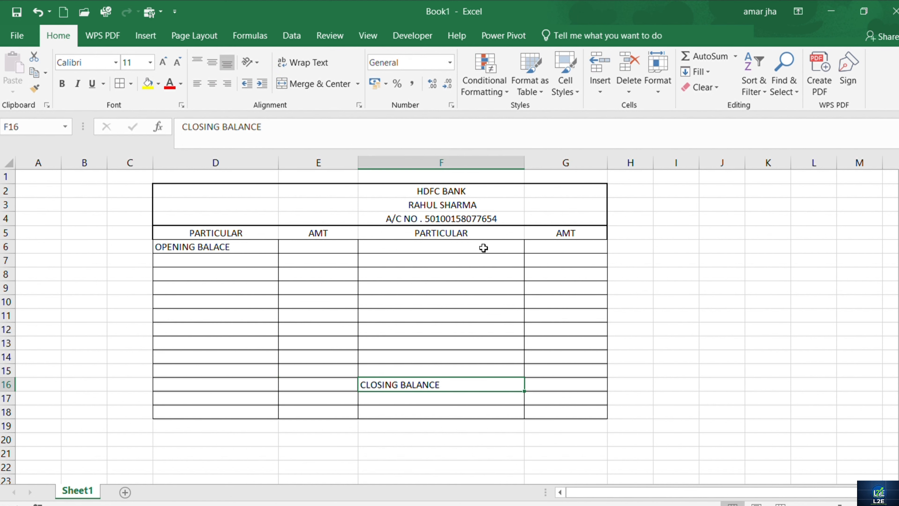
{"action": "key", "text": "ctrl+b"}
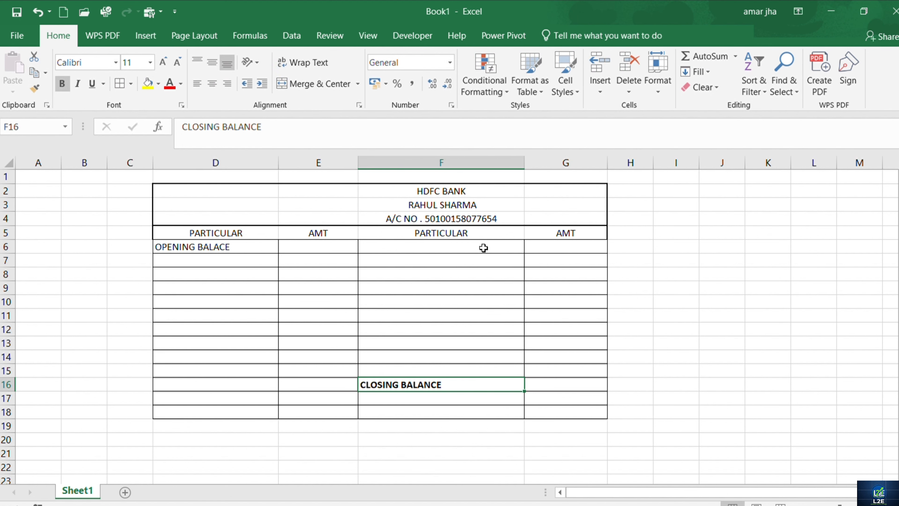
{"action": "key", "text": "ctrl+u"}
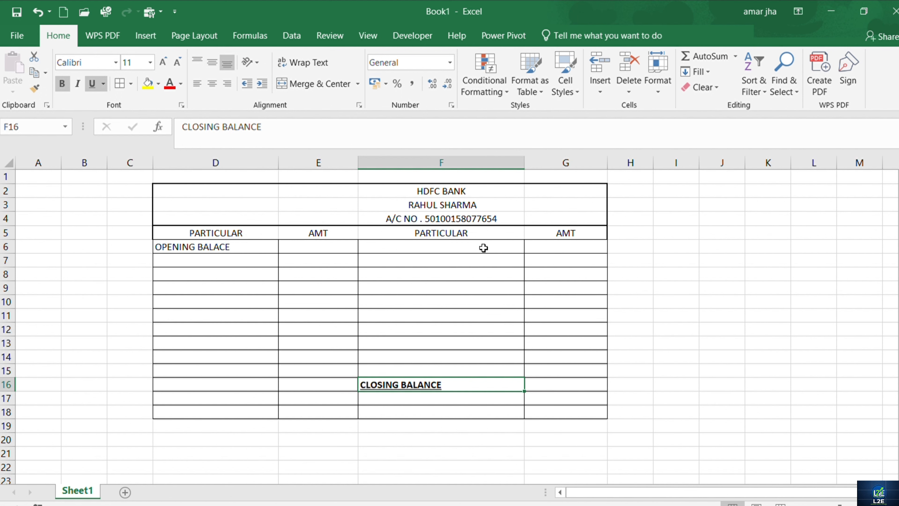
Enter the TOTAL label in D18.
{"action": "key", "text": "Left"}
{"action": "key", "text": "Left"}
{"action": "key", "text": "Right"}
{"action": "key", "text": "Left"}
{"action": "key", "text": "Down"}
{"action": "key", "text": "Down"}
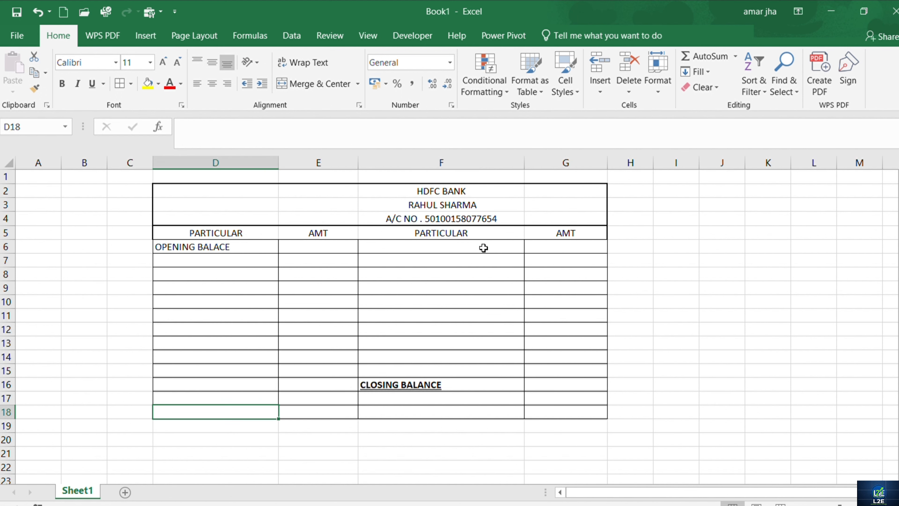
{"action": "type", "text": "TOTL"}
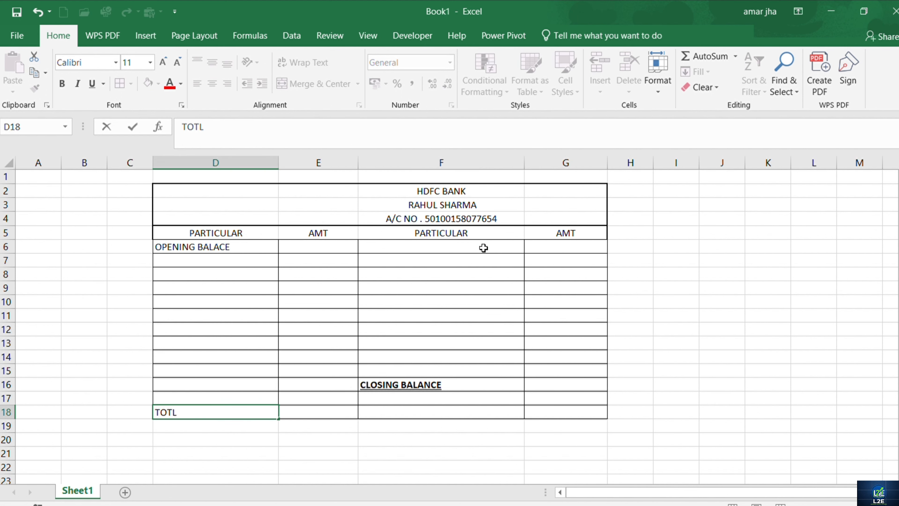
{"action": "key", "text": "BackSpace"}
{"action": "type", "text": "AL"}
{"action": "key", "text": "ctrl+Return"}
Copy the TOTAL label from D18 into F18.
{"action": "key", "text": "ctrl+c"}
{"action": "key", "text": "ctrl+Right"}
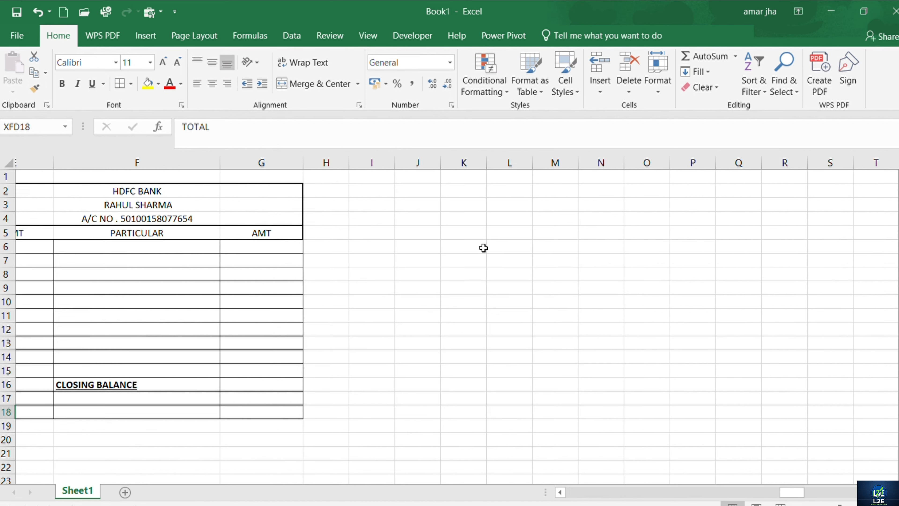
{"action": "key", "text": "Left"}
{"action": "key", "text": "ctrl+Left"}
{"action": "key", "text": "ctrl+Left"}
{"action": "key", "text": "Right"}
{"action": "key", "text": "Right"}
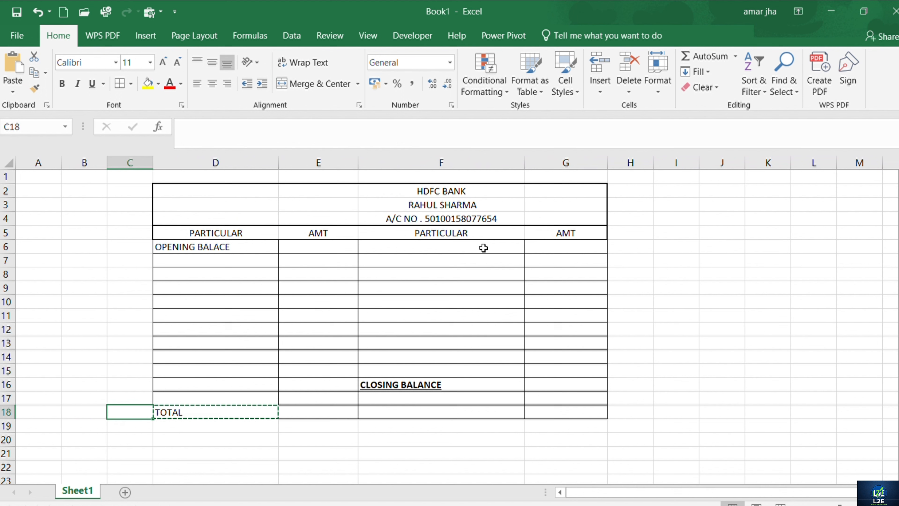
{"action": "key", "text": "Right"}
{"action": "key", "text": "Right"}
{"action": "key", "text": "Right"}
{"action": "key", "text": "ctrl+v"}
{"action": "key", "text": "Right"}
{"action": "key", "text": "Escape"}
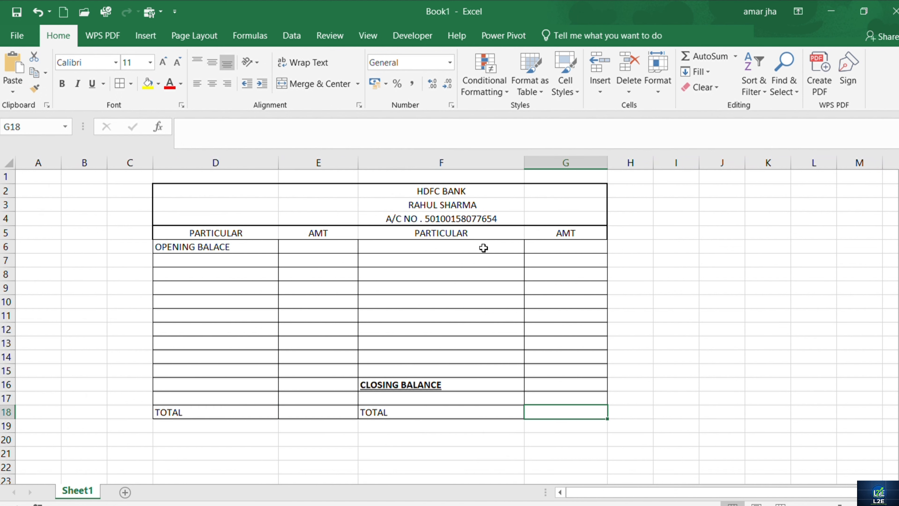
Return to the OPENING BALACE row in column D.
{"action": "key", "text": "Left"}
{"action": "key", "text": "Left"}
{"action": "key", "text": "Left"}
{"action": "key", "text": "Right"}
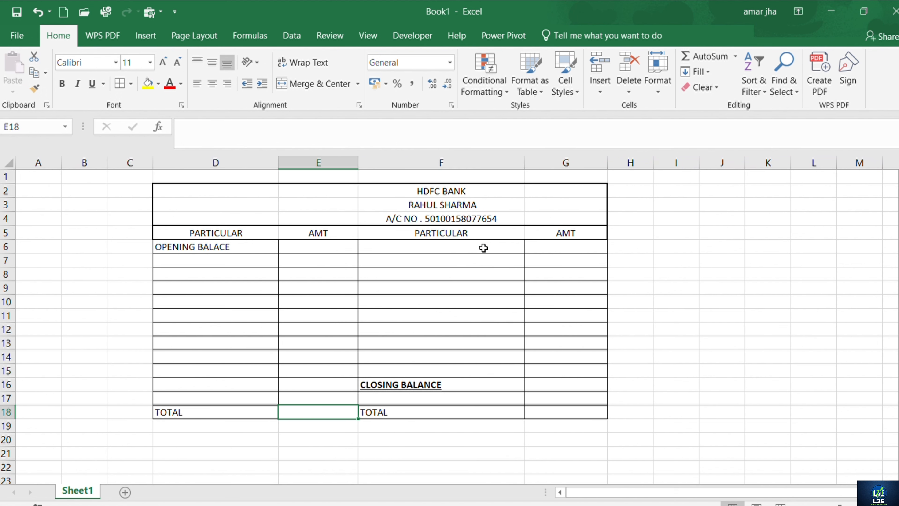
{"action": "key", "text": "Up"}
{"action": "key", "text": "Up"}
{"action": "key", "text": "Up"}
{"action": "key", "text": "Up"}
{"action": "key", "text": "Up"}
{"action": "key", "text": "Up"}
{"action": "key", "text": "Up"}
{"action": "key", "text": "Up"}
{"action": "key", "text": "Up"}
{"action": "key", "text": "Up"}
{"action": "key", "text": "Up"}
{"action": "key", "text": "Left"}
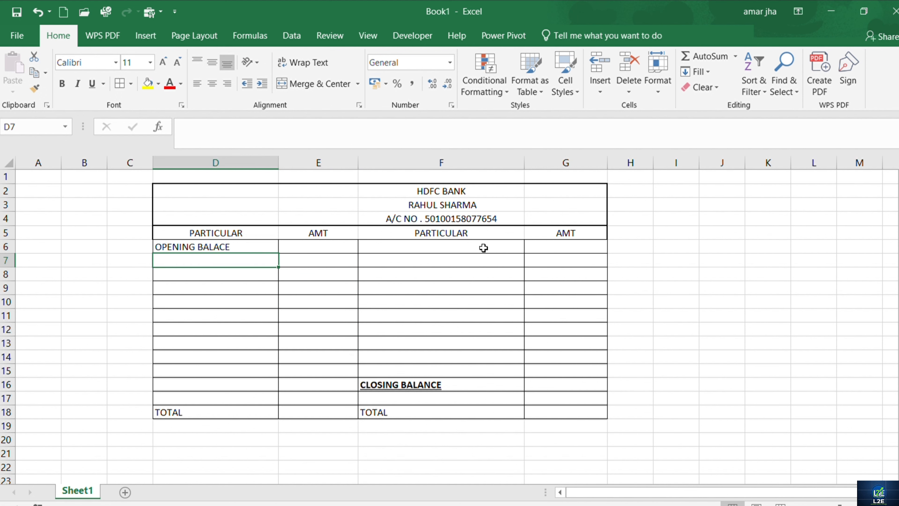
{"action": "key", "text": "Up"}
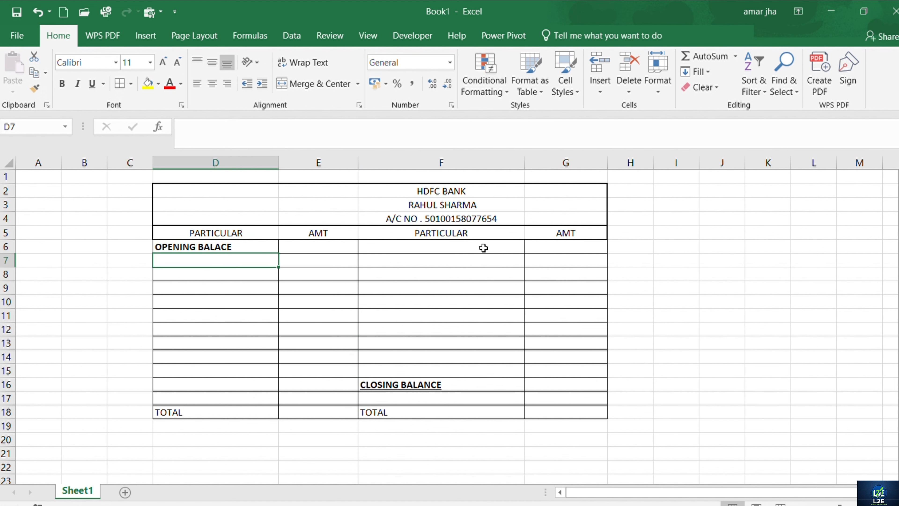
Centre the OPENING BALACE label in cell D6.
{"action": "key", "text": "Up"}
{"action": "key", "text": "shift+Down"}
{"action": "key", "text": "shift+Down"}
{"action": "key", "text": "shift+Right"}
{"action": "key", "text": "shift+Right"}
{"action": "key", "text": "shift+Right"}
{"action": "key", "text": "shift+Right"}
{"action": "key", "text": "shift+Left"}
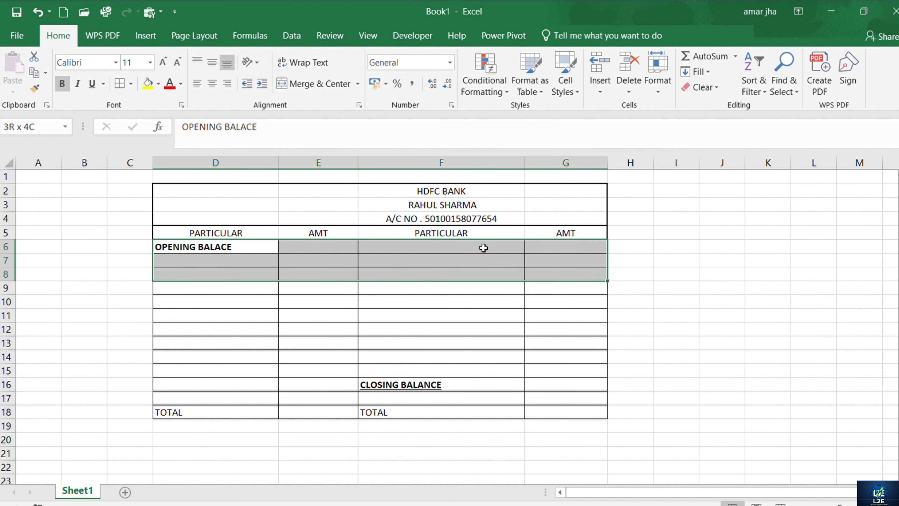
{"action": "key", "text": "shift+Down"}
{"action": "key", "text": "shift+Down"}
{"action": "key", "text": "shift+Down"}
{"action": "key", "text": "shift+Down"}
{"action": "key", "text": "shift+Down"}
{"action": "key", "text": "shift+Down"}
{"action": "key", "text": "shift+Down"}
{"action": "key", "text": "shift+Down"}
{"action": "key", "text": "shift+Down"}
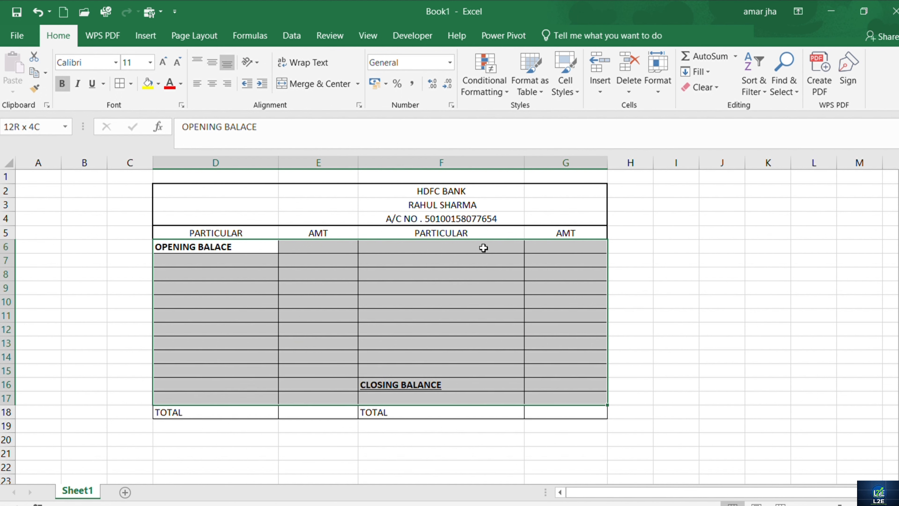
{"action": "key", "text": "shift+Up"}
{"action": "key", "text": "shift+Up"}
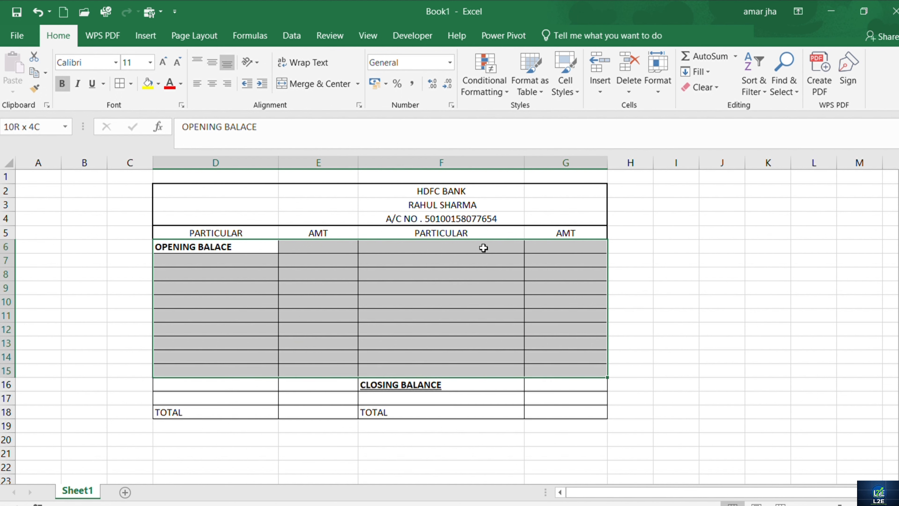
{"action": "left_click", "coordinate": [212, 83]}
{"action": "left_click", "coordinate": [392, 283]}
{"action": "left_click", "coordinate": [314, 243]}
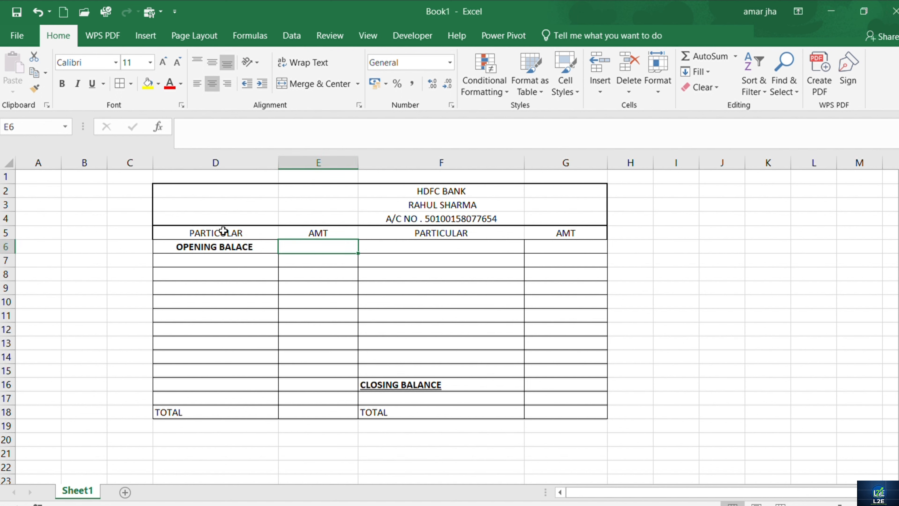
Select particulars cells in columns D and F, then fetch the opening balance from another window.
{"action": "left_click_drag", "start_coordinate": [193, 259], "coordinate": [208, 355]}
{"action": "key", "text": "alt+Tab"}
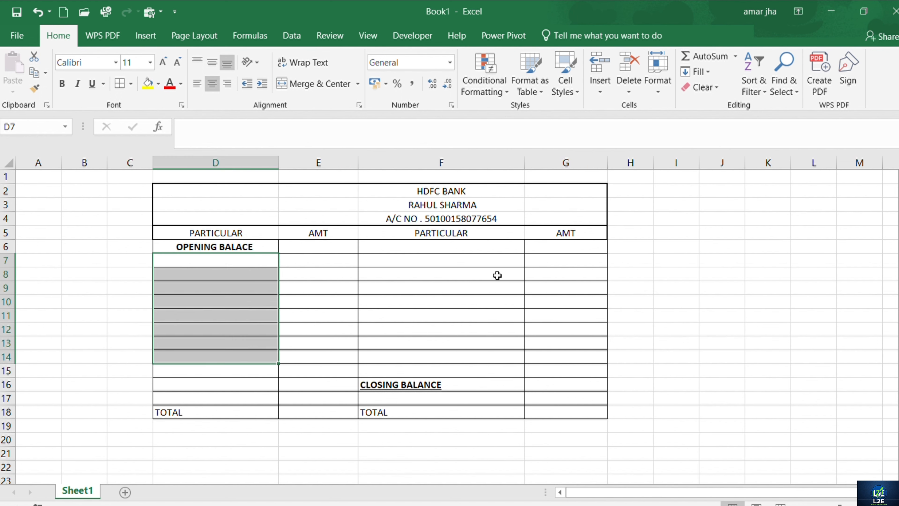
{"action": "left_click_drag", "start_coordinate": [450, 247], "coordinate": [447, 296]}
{"action": "left_click", "coordinate": [442, 315]}
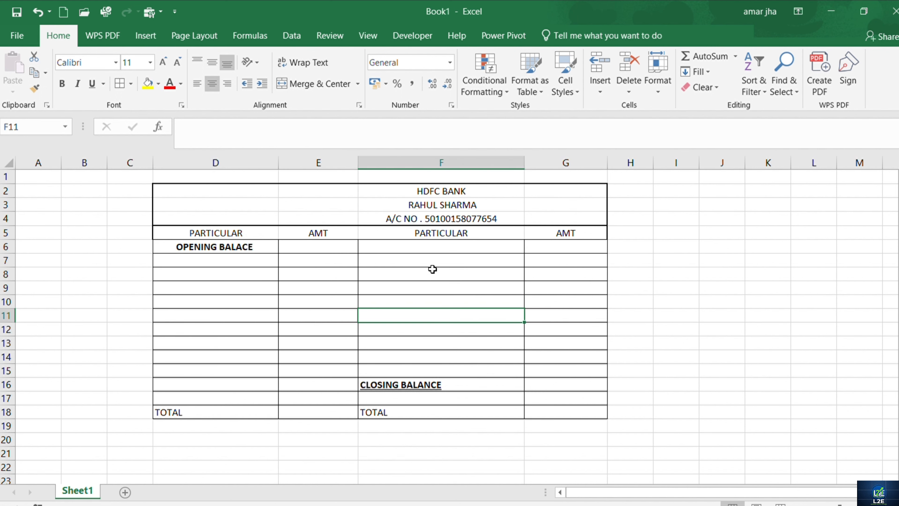
{"action": "left_click_drag", "start_coordinate": [429, 246], "coordinate": [440, 317]}
{"action": "left_click", "coordinate": [449, 288]}
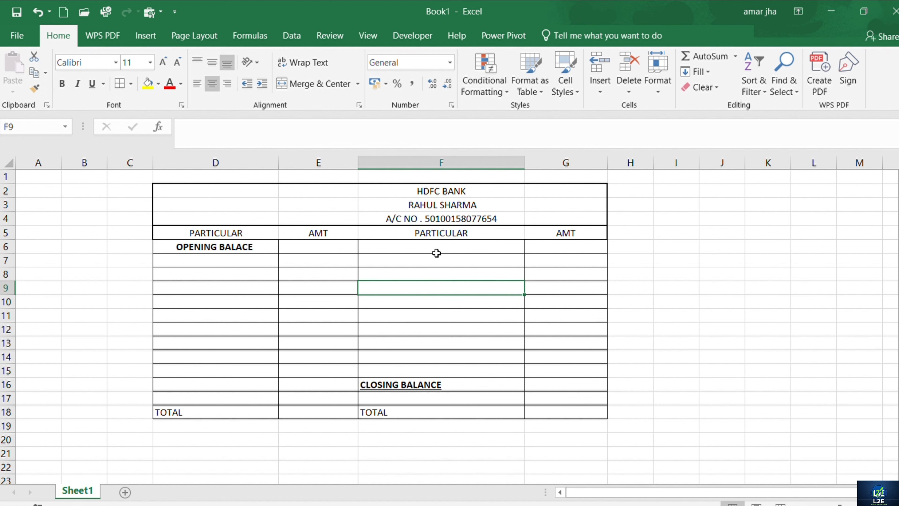
{"action": "left_click_drag", "start_coordinate": [435, 247], "coordinate": [452, 318]}
{"action": "left_click", "coordinate": [460, 279]}
{"action": "left_click_drag", "start_coordinate": [439, 247], "coordinate": [445, 335]}
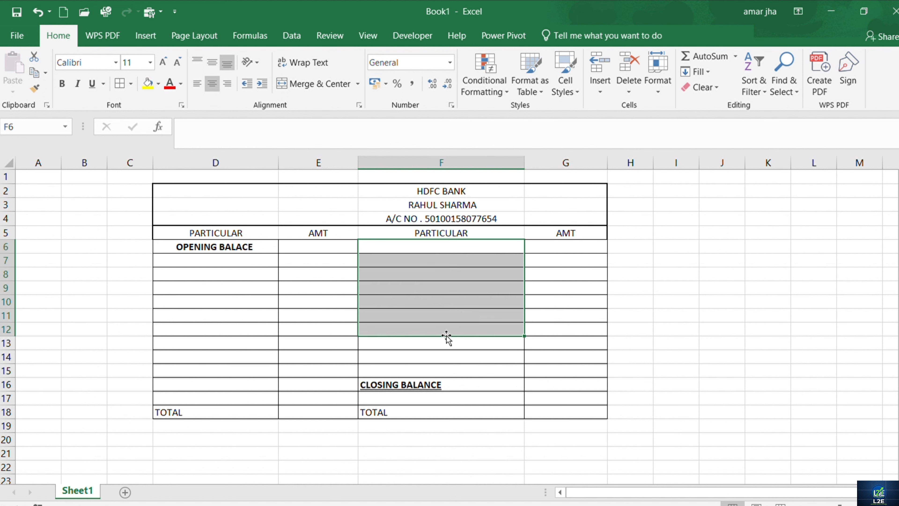
{"action": "left_click", "coordinate": [440, 300]}
{"action": "left_click", "coordinate": [205, 274]}
{"action": "key", "text": "alt+Tab"}
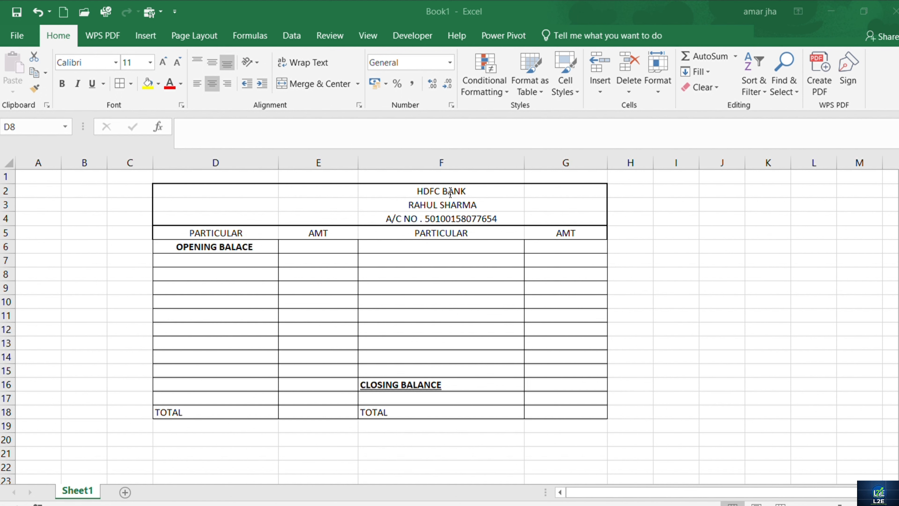
{"action": "key", "text": "alt+Tab"}
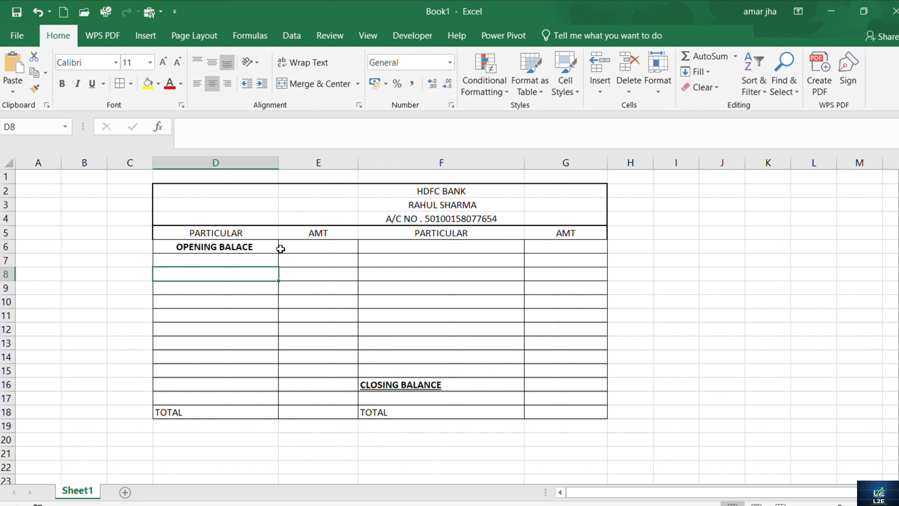
Paste the 29,064.95 opening balance into E6.
{"action": "left_click", "coordinate": [319, 247]}
{"action": "left_click", "coordinate": [317, 142]}
{"action": "type", "text": "29,064.95"}
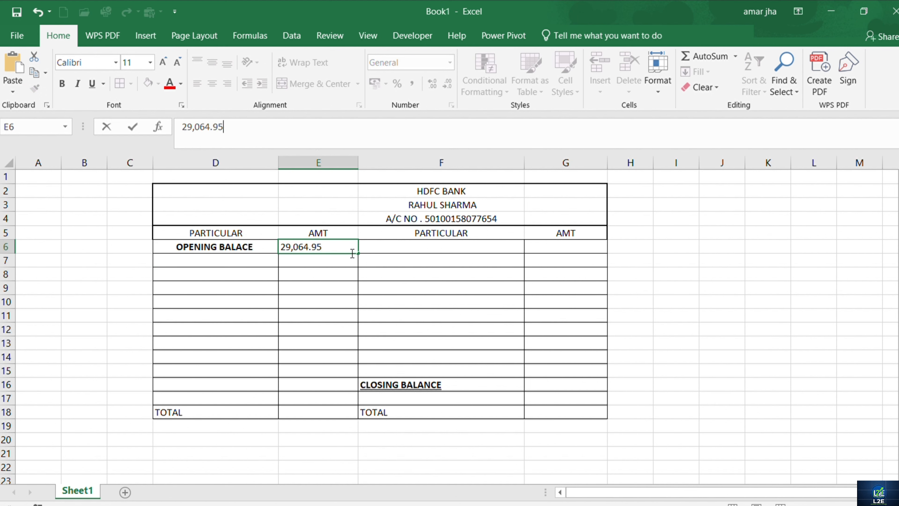
{"action": "left_click", "coordinate": [307, 261]}
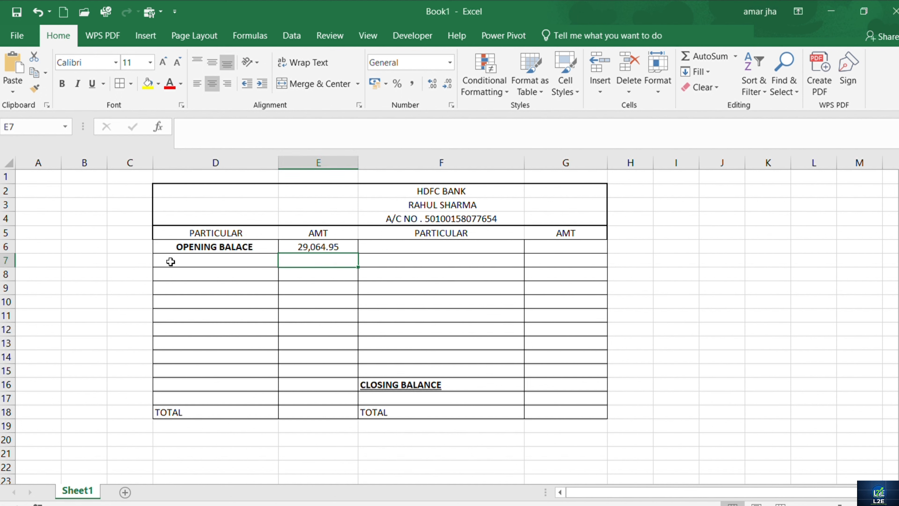
Label C6 as CR and H5, beside the second AMT heading, as DR.
{"action": "left_click", "coordinate": [132, 245]}
{"action": "type", "text": "CR"}
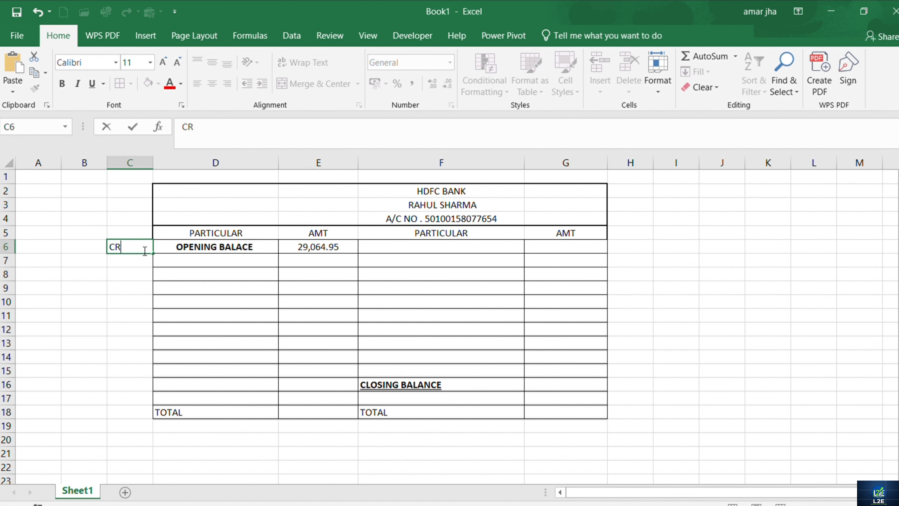
{"action": "left_click", "coordinate": [384, 271]}
{"action": "left_click", "coordinate": [111, 246]}
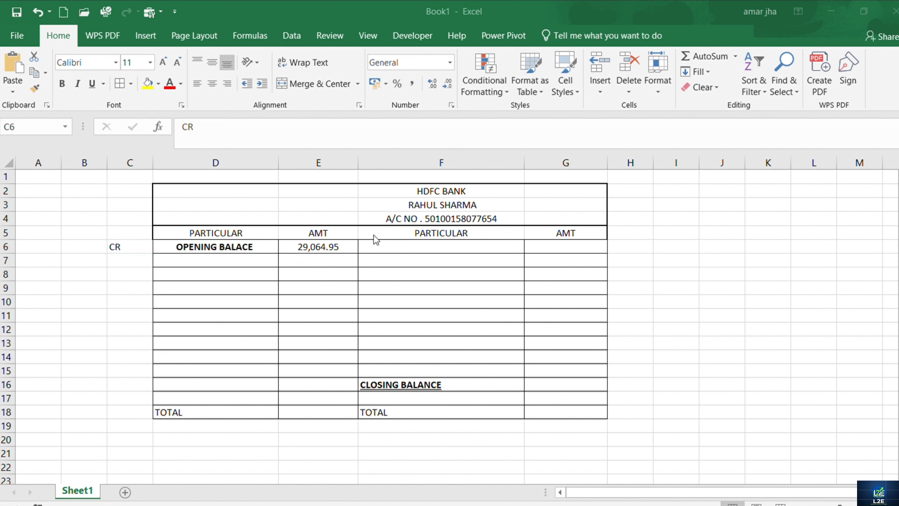
{"action": "left_click", "coordinate": [616, 235]}
{"action": "type", "text": "DR"}
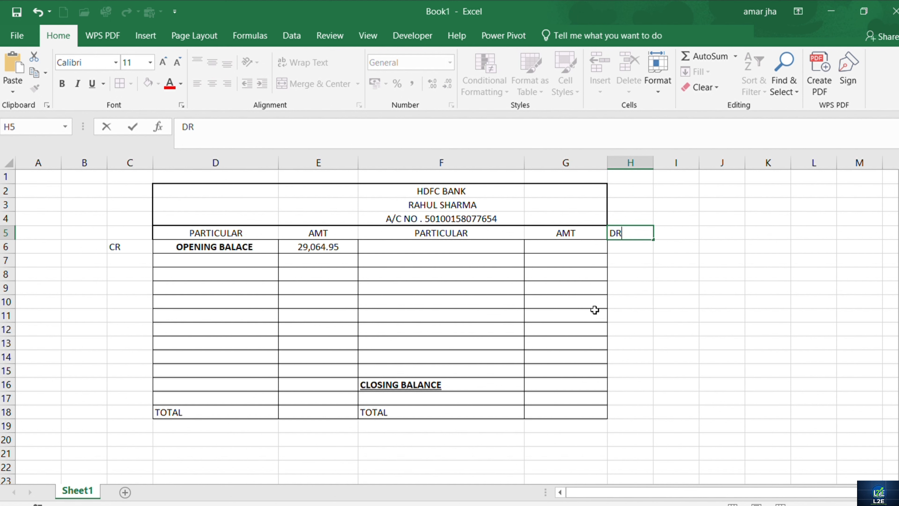
{"action": "left_click", "coordinate": [577, 313]}
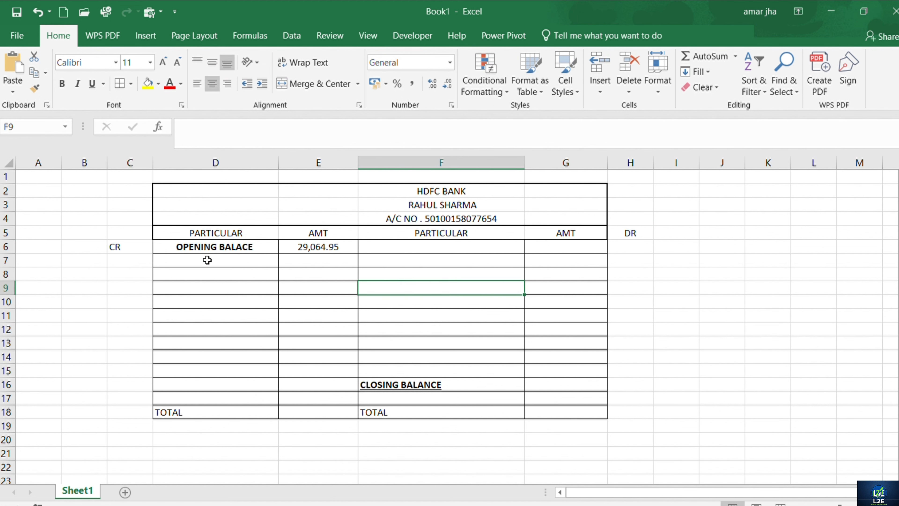
{"action": "left_click", "coordinate": [136, 247]}
Merge and centre the HDFC BANK, account holder and account number rows across D2:G4.
{"action": "left_click", "coordinate": [402, 259]}
{"action": "left_click", "coordinate": [397, 204]}
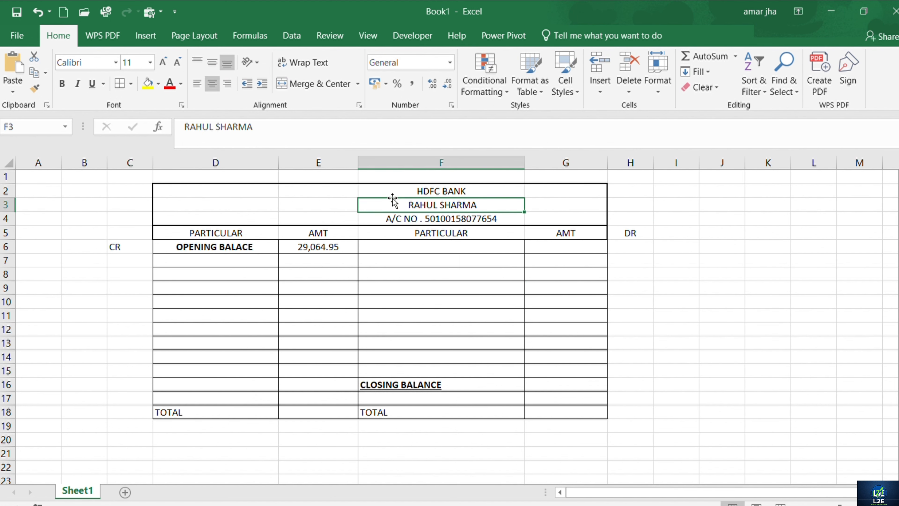
{"action": "left_click_drag", "start_coordinate": [215, 191], "coordinate": [547, 192]}
{"action": "left_click", "coordinate": [304, 85]}
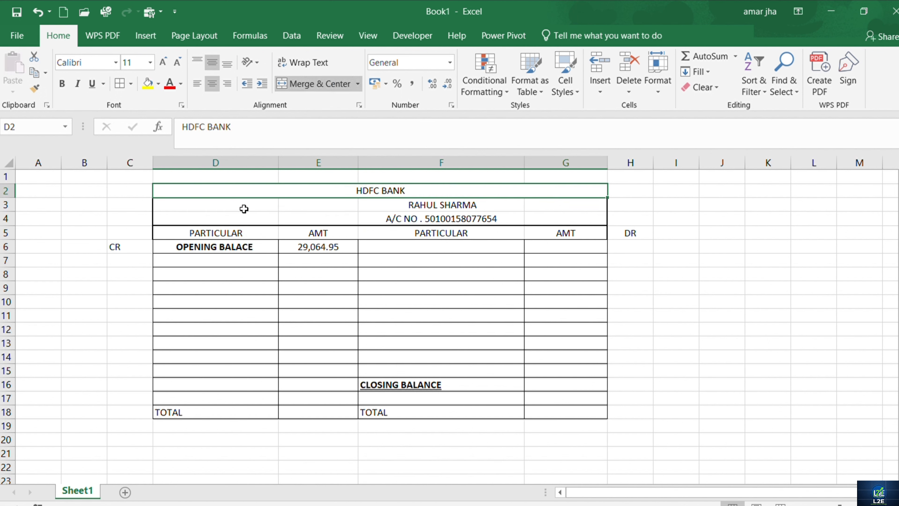
{"action": "left_click_drag", "start_coordinate": [211, 201], "coordinate": [529, 204]}
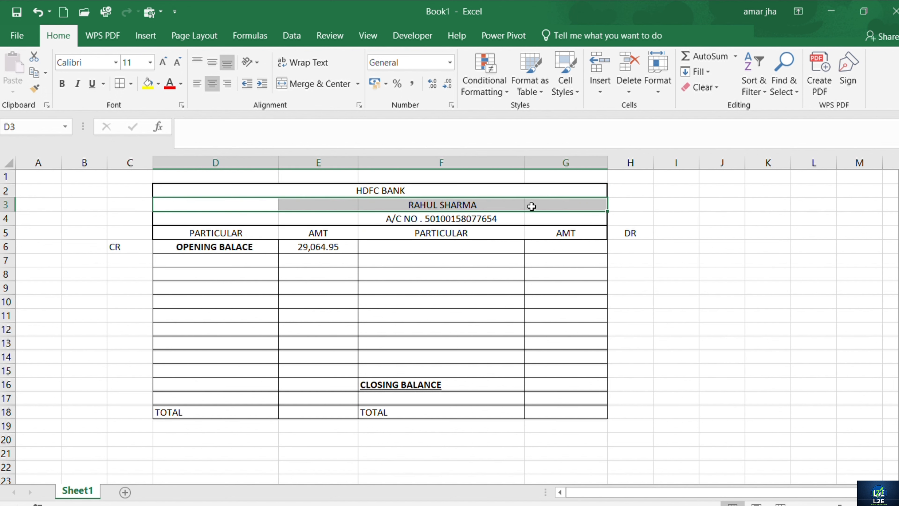
{"action": "left_click", "coordinate": [303, 85]}
{"action": "left_click_drag", "start_coordinate": [217, 220], "coordinate": [563, 217]}
{"action": "left_click", "coordinate": [312, 84]}
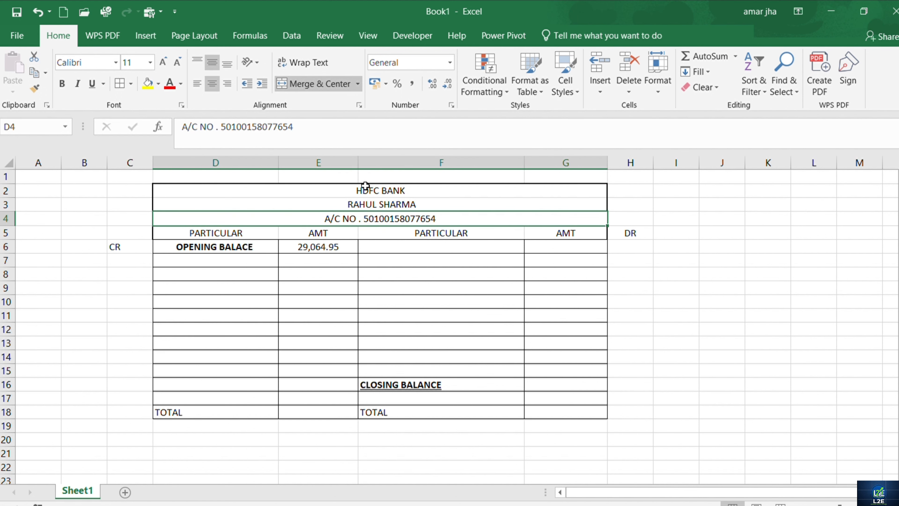
{"action": "left_click", "coordinate": [370, 193]}
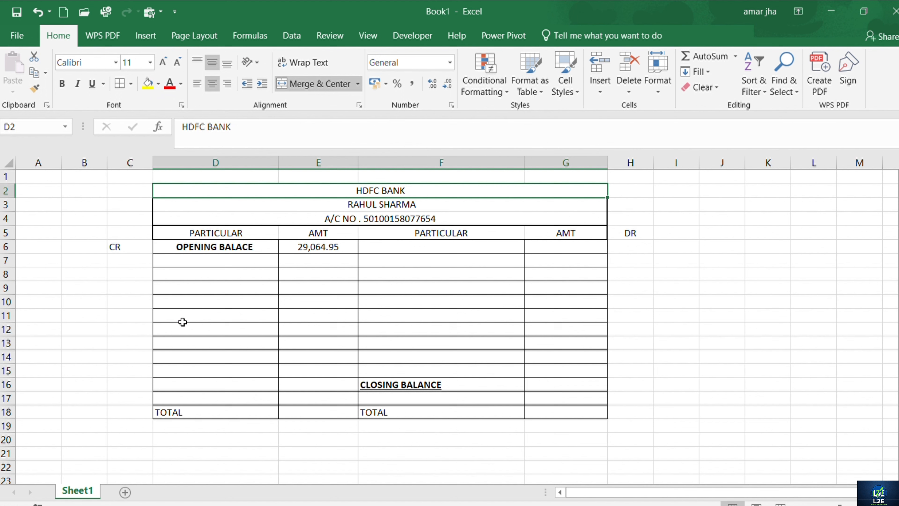
{"action": "key", "text": "shift+Down"}
{"action": "key", "text": "shift+Down"}
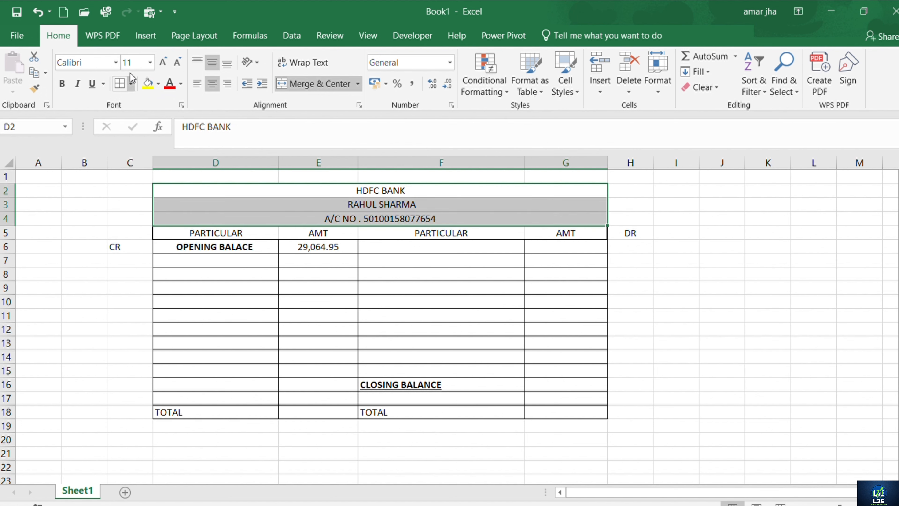
Fill the bank header rows yellow and bold the PARTICULAR/AMT headings in row 5.
{"action": "left_click", "coordinate": [148, 82]}
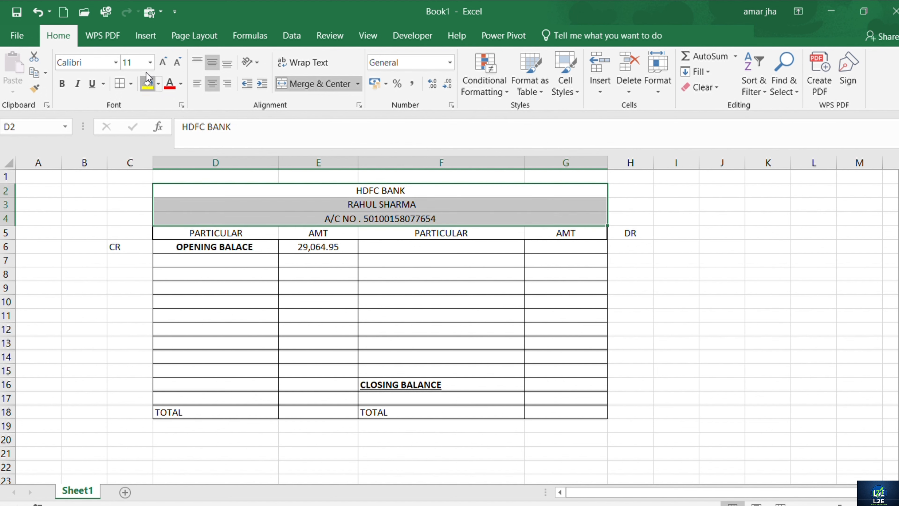
{"action": "left_click", "coordinate": [408, 249]}
{"action": "left_click", "coordinate": [349, 191]}
{"action": "left_click", "coordinate": [206, 233]}
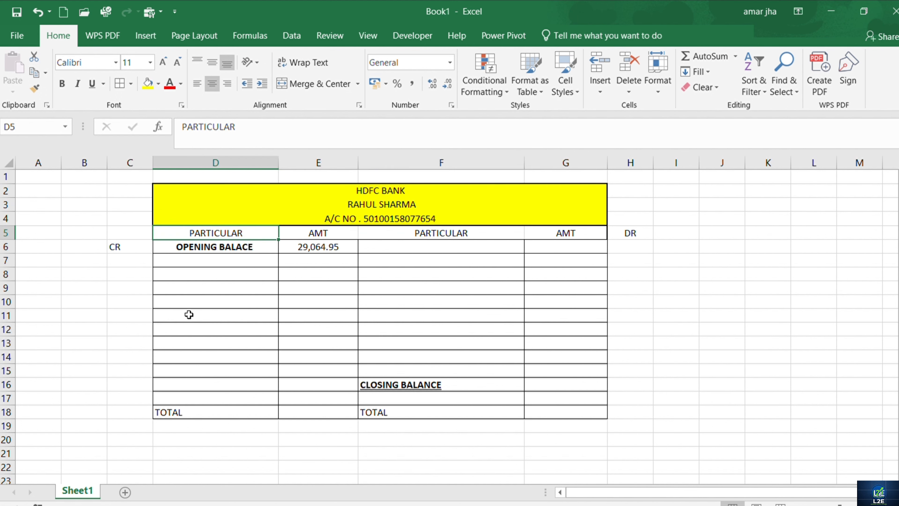
{"action": "key", "text": "shift+Right"}
{"action": "key", "text": "shift+Right"}
{"action": "key", "text": "shift+Right"}
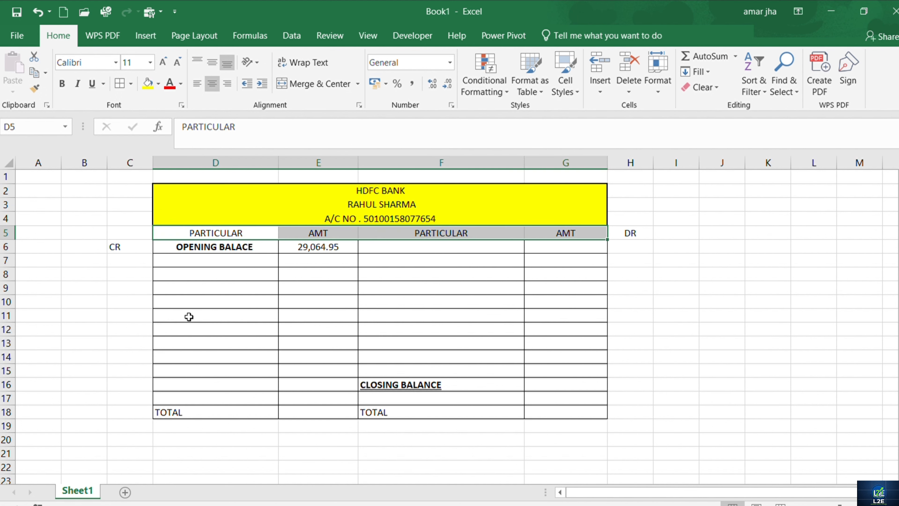
{"action": "key", "text": "ctrl+b"}
{"action": "key", "text": "Up"}
{"action": "key", "text": "Up"}
{"action": "key", "text": "Up"}
{"action": "key", "text": "shift+Down"}
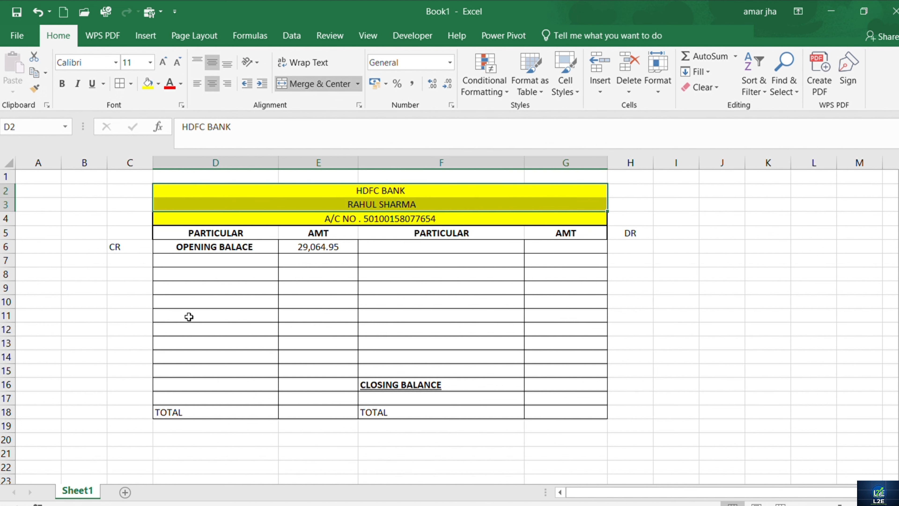
{"action": "left_click", "coordinate": [159, 84]}
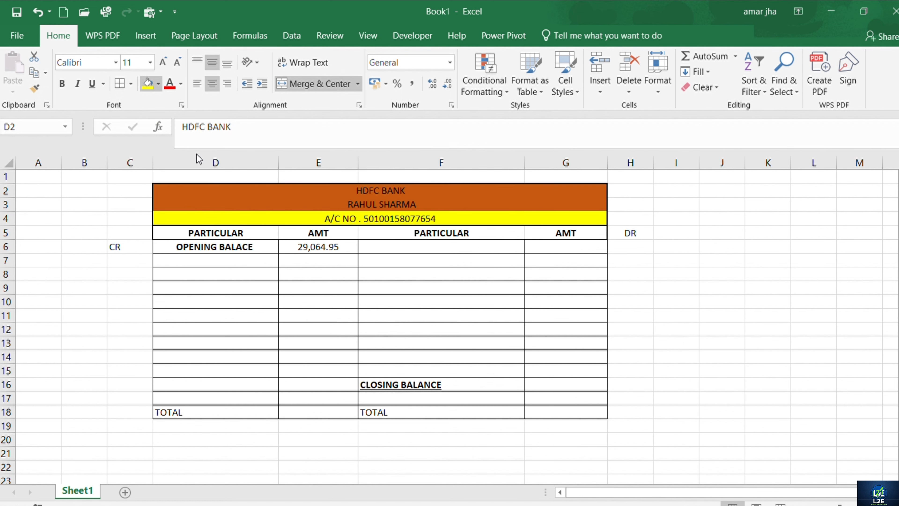
{"action": "left_click", "coordinate": [176, 182]}
Make the whole D2:G4 bank header block bold.
{"action": "left_click_drag", "start_coordinate": [314, 274], "coordinate": [277, 279]}
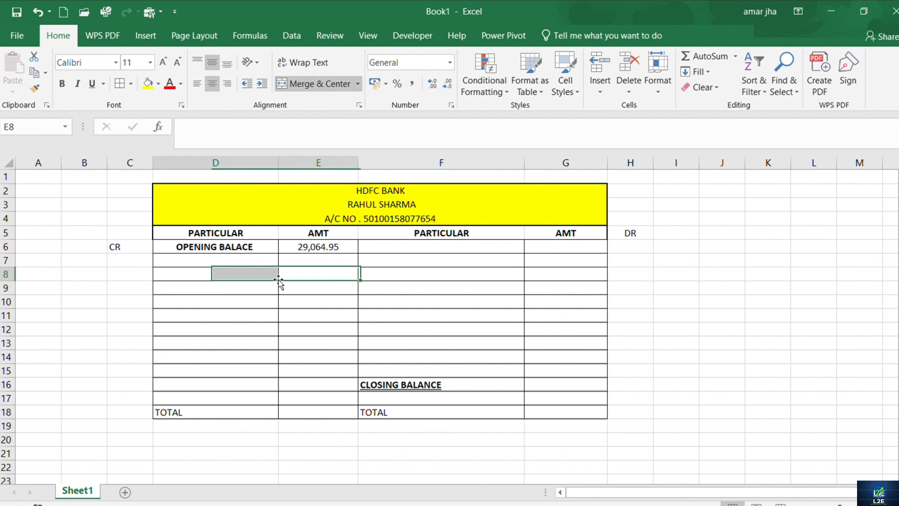
{"action": "left_click", "coordinate": [350, 252]}
{"action": "key", "text": "Up"}
{"action": "key", "text": "Up"}
{"action": "key", "text": "shift+Up"}
{"action": "key", "text": "shift+Up"}
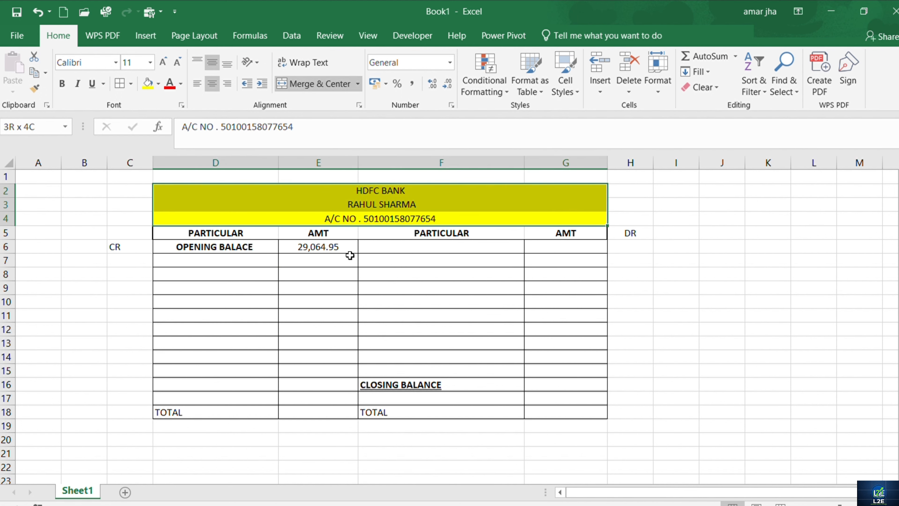
{"action": "left_click", "coordinate": [350, 253]}
{"action": "key", "text": "Up"}
{"action": "key", "text": "Up"}
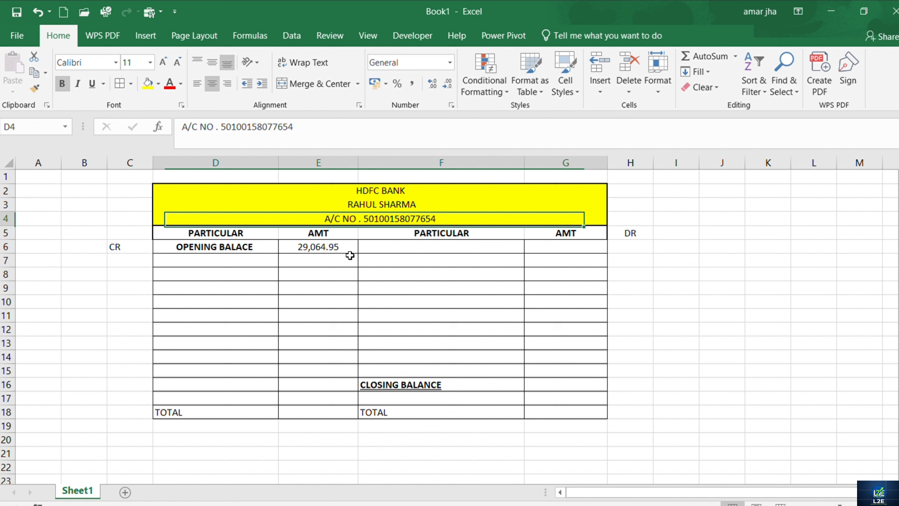
{"action": "key", "text": "shift+Up"}
{"action": "key", "text": "shift+Up"}
{"action": "key", "text": "ctrl+b"}
{"action": "key", "text": "Down"}
{"action": "key", "text": "Down"}
{"action": "key", "text": "Down"}
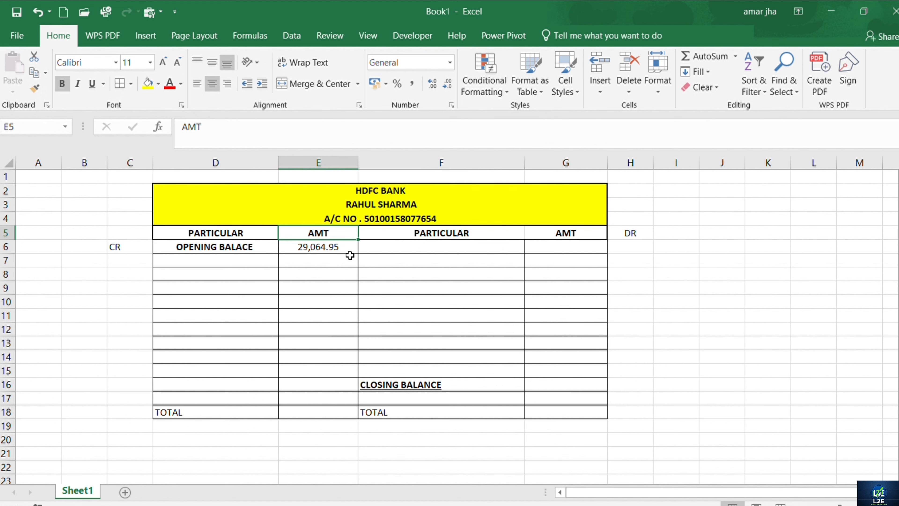
{"action": "key", "text": "Up"}
{"action": "key", "text": "Up"}
{"action": "key", "text": "Right"}
{"action": "key", "text": "Down"}
{"action": "key", "text": "alt+Tab"}
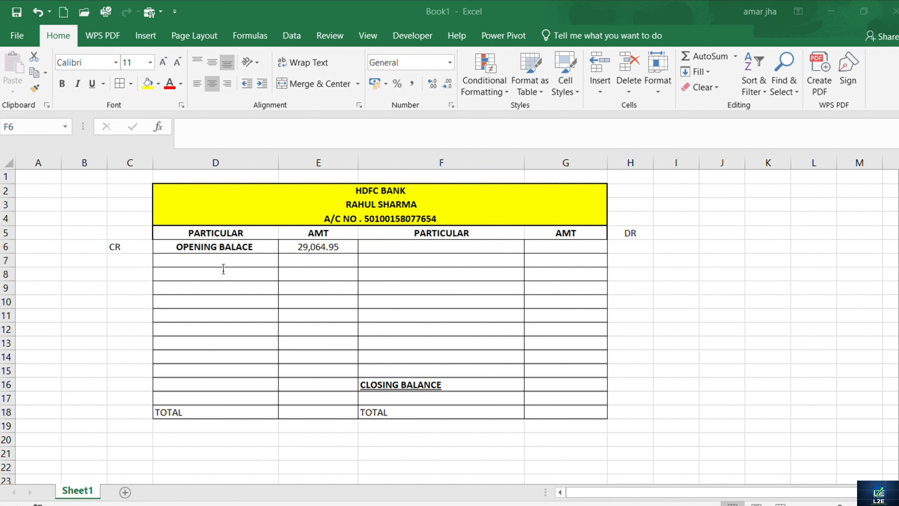
Remove the mistaken BILLPAY entry from D8 and move to cell F7.
{"action": "key", "text": "alt+Tab"}
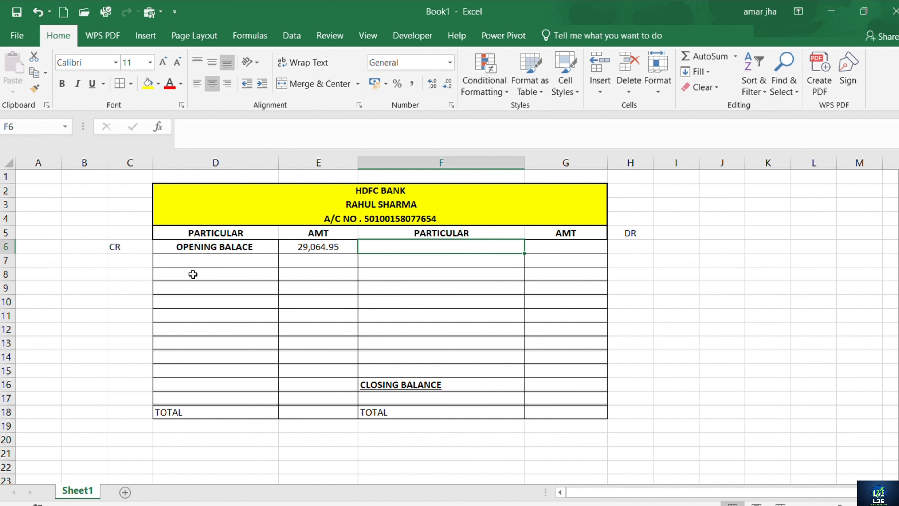
{"action": "left_click", "coordinate": [193, 273]}
{"action": "type", "text": "BILLPAY"}
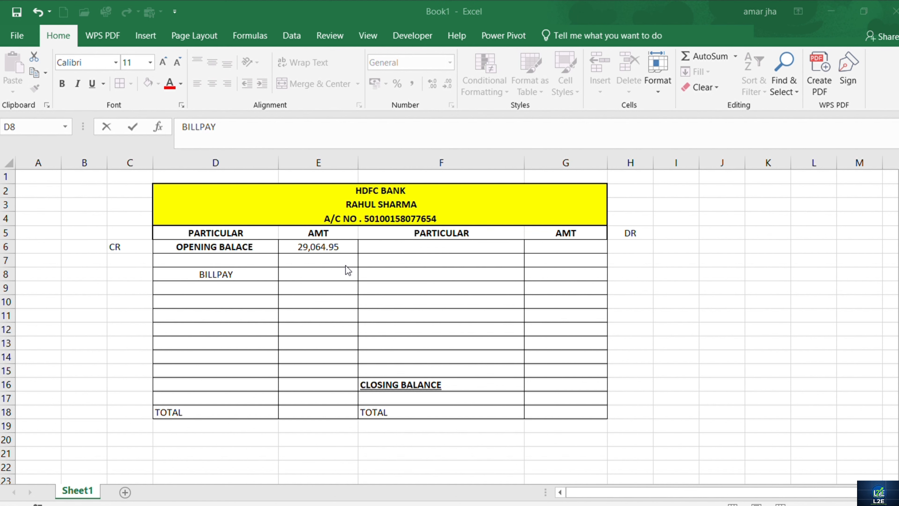
{"action": "key", "text": "BackSpace"}
{"action": "key", "text": "BackSpace"}
{"action": "key", "text": "BackSpace"}
{"action": "key", "text": "BackSpace"}
{"action": "key", "text": "BackSpace"}
{"action": "key", "text": "BackSpace"}
{"action": "key", "text": "BackSpace"}
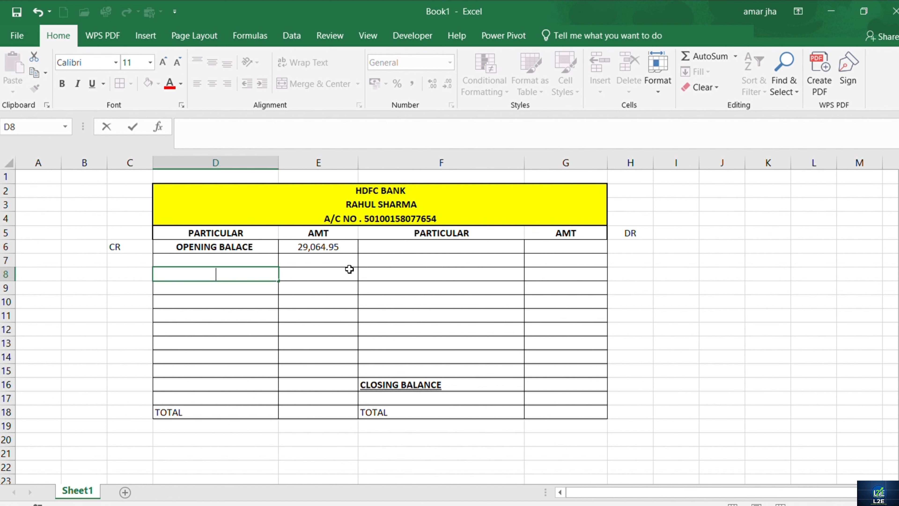
{"action": "key", "text": "alt+Tab"}
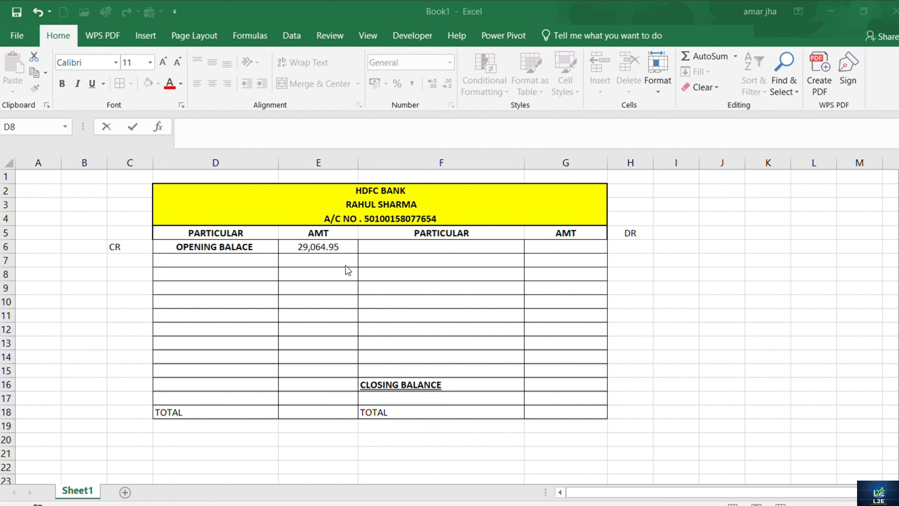
{"action": "key", "text": "alt+Tab"}
{"action": "key", "text": "Right"}
{"action": "key", "text": "Right"}
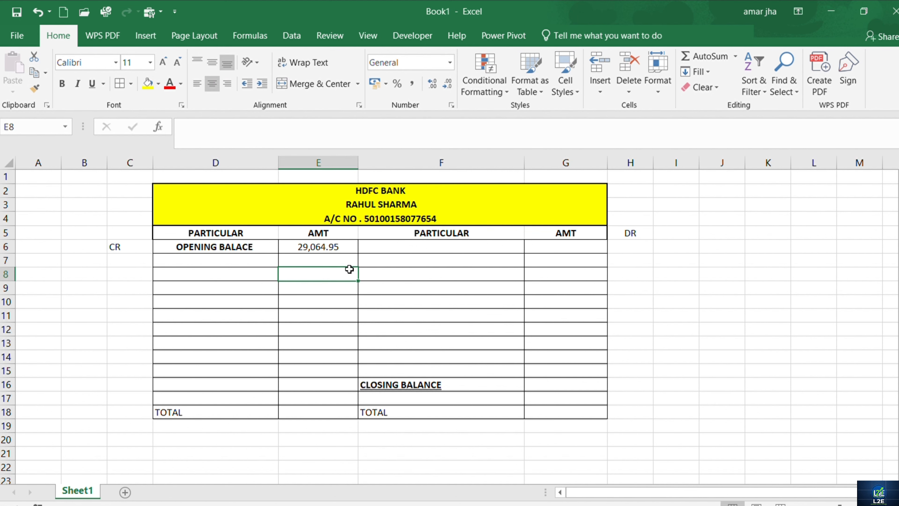
{"action": "key", "text": "Up"}
{"action": "key", "text": "Up"}
{"action": "key", "text": "Down"}
{"action": "key", "text": "Up"}
{"action": "key", "text": "Down"}
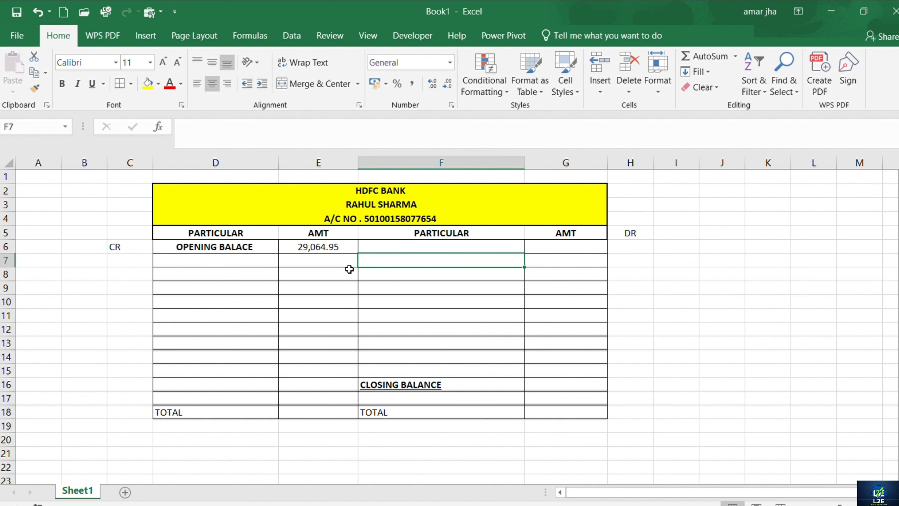
{"action": "key", "text": "Up"}
{"action": "key", "text": "Down"}
{"action": "key", "text": "alt+Tab"}
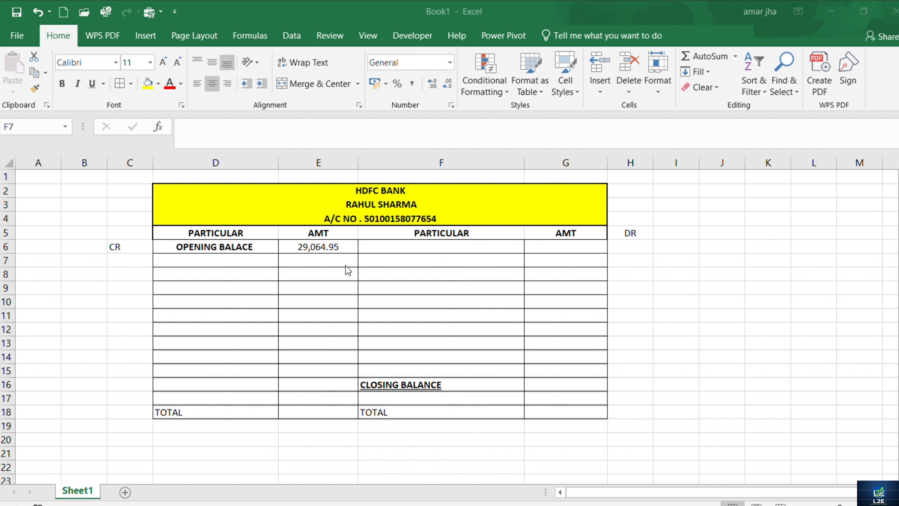
{"action": "key", "text": "alt+Tab"}
Enter BILL PAY in F7 with its 1285.95 amount in G7.
{"action": "type", "text": "B"}
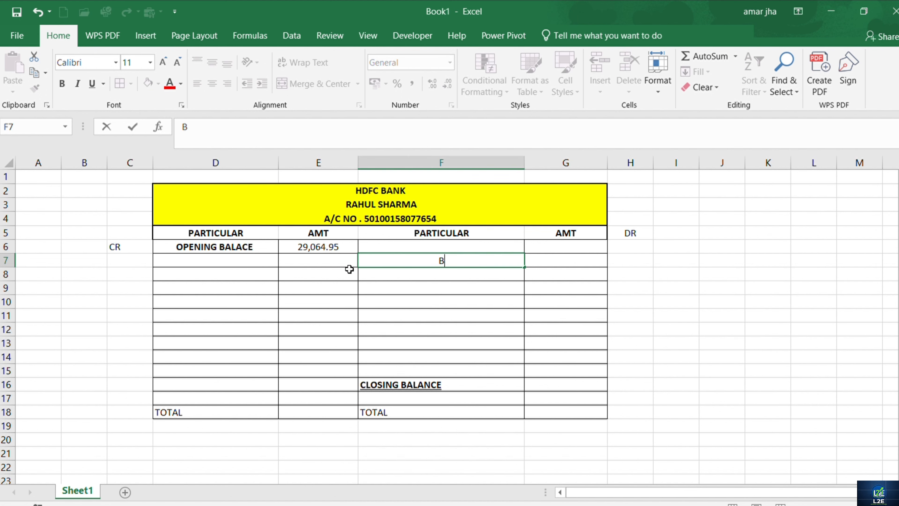
{"action": "type", "text": "ILL PAY"}
{"action": "key", "text": "Return"}
{"action": "key", "text": "Up"}
{"action": "key", "text": "Right"}
{"action": "key", "text": "alt+Tab"}
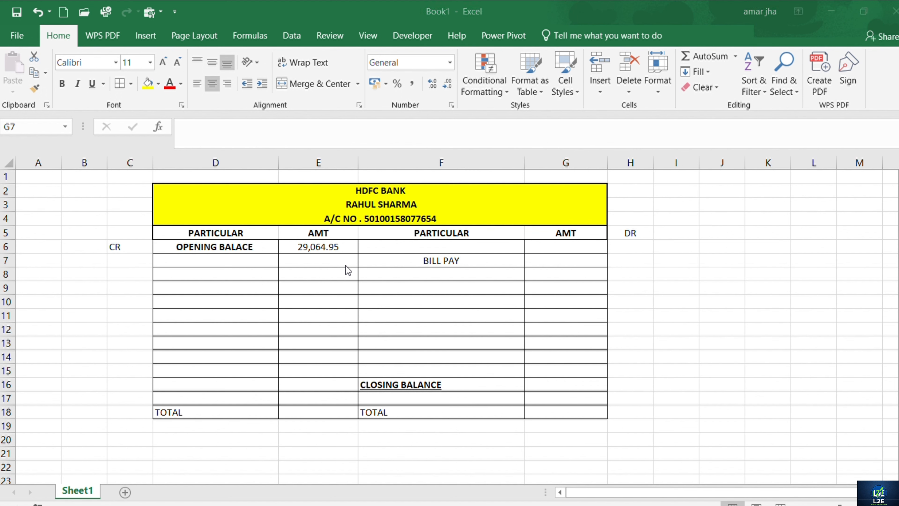
{"action": "key", "text": "alt+Tab"}
{"action": "type", "text": "1285."}
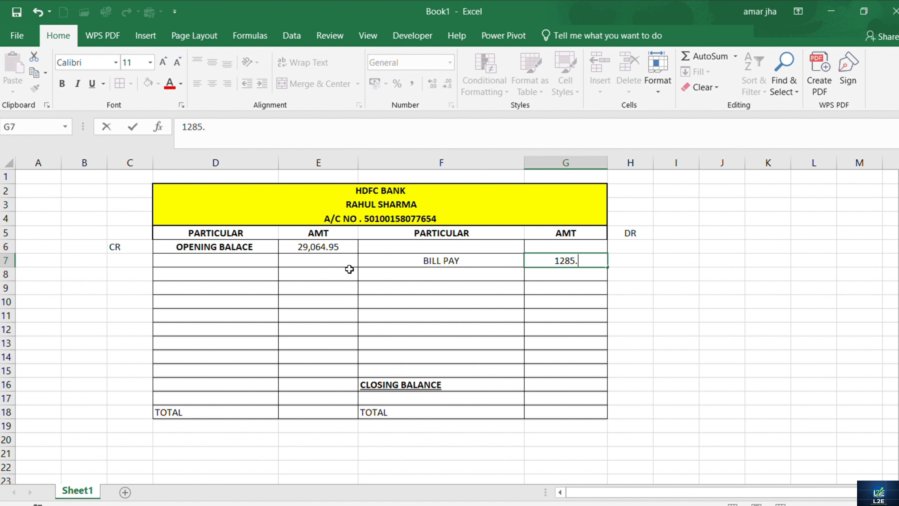
{"action": "type", "text": "95"}
{"action": "key", "text": "Return"}
Record a UPI credit of 7000 in D8:E8.
{"action": "key", "text": "Left"}
{"action": "key", "text": "Left"}
{"action": "key", "text": "Left"}
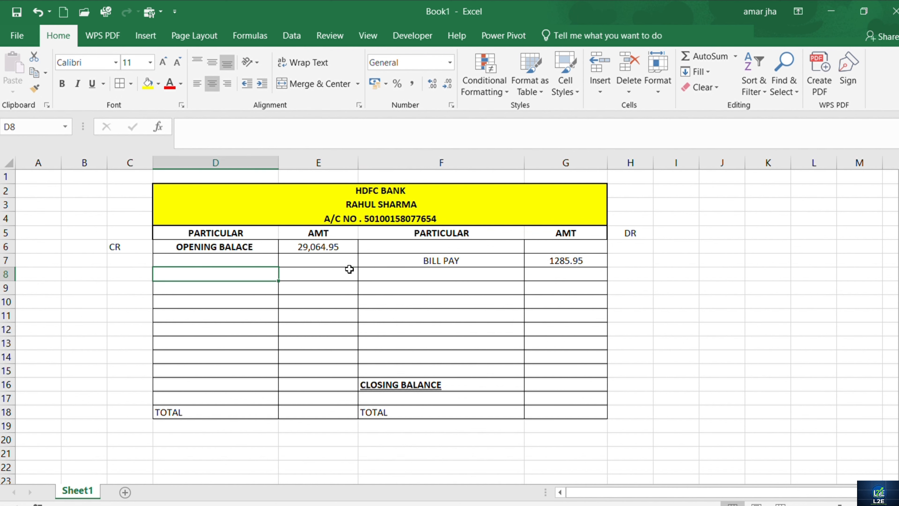
{"action": "key", "text": "alt+Tab"}
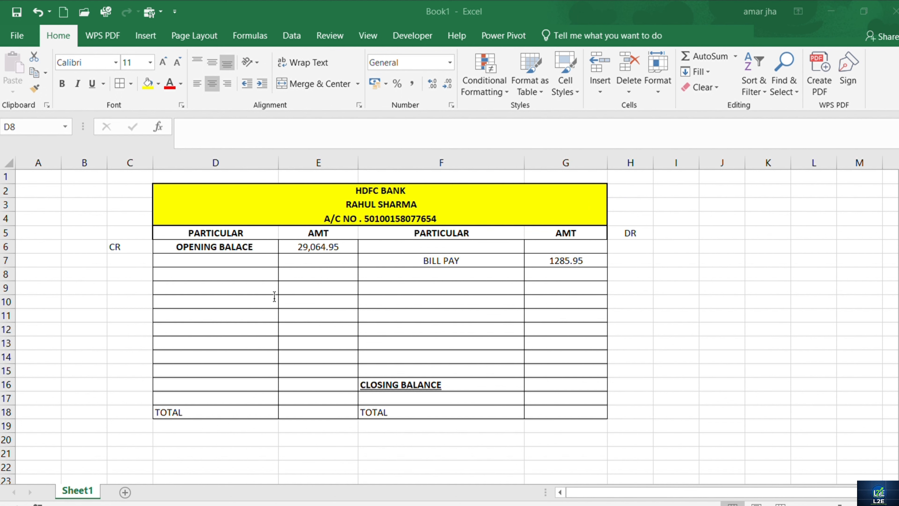
{"action": "key", "text": "alt+Tab"}
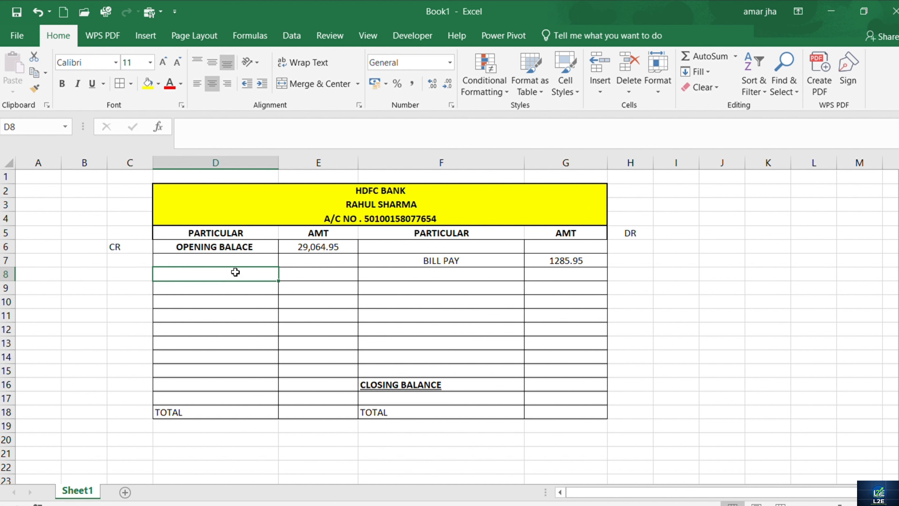
{"action": "type", "text": "UPI"}
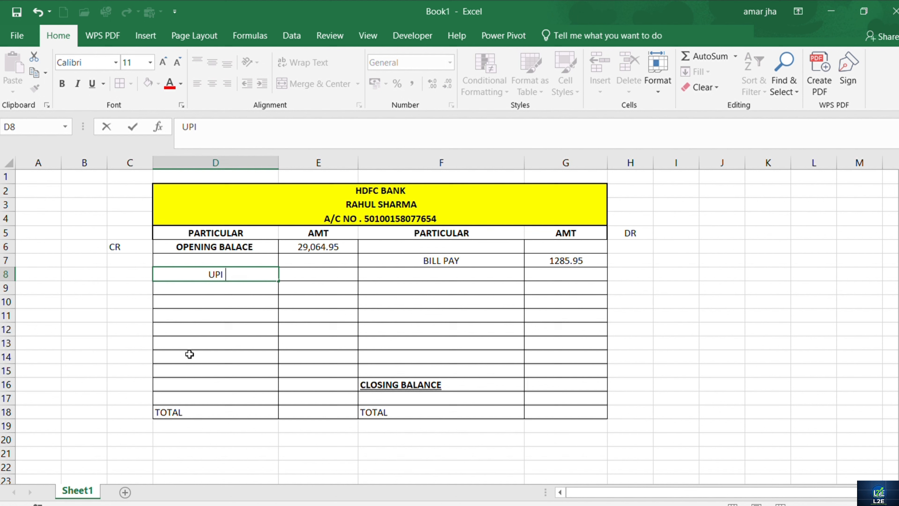
{"action": "key", "text": "Tab"}
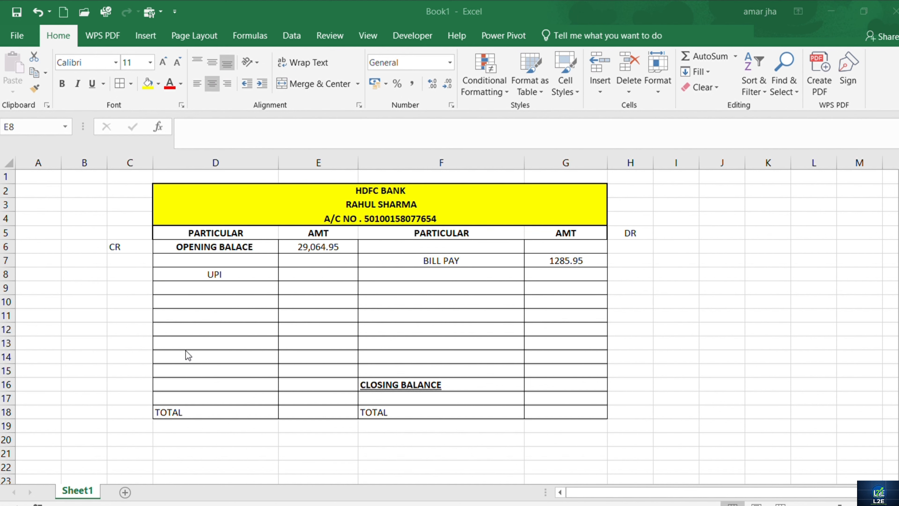
{"action": "type", "text": "70000"}
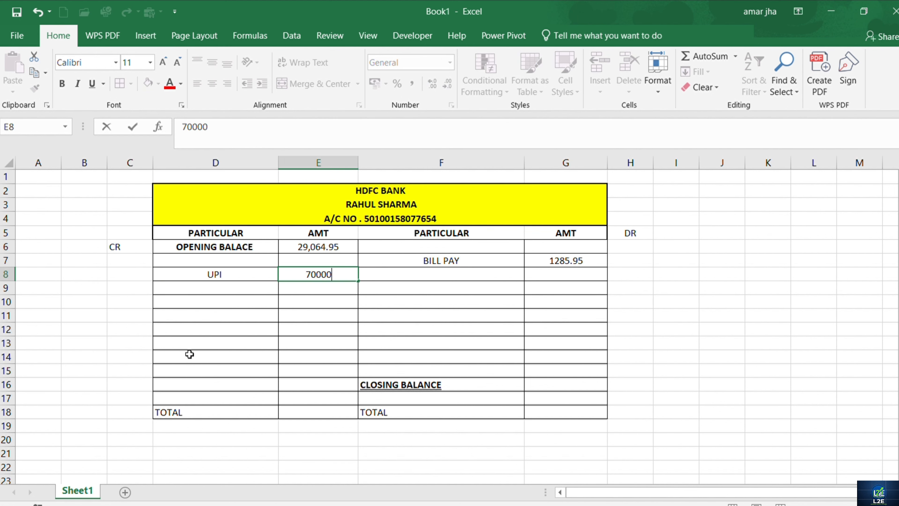
{"action": "key", "text": "BackSpace"}
{"action": "key", "text": "Return"}
{"action": "key", "text": "Up"}
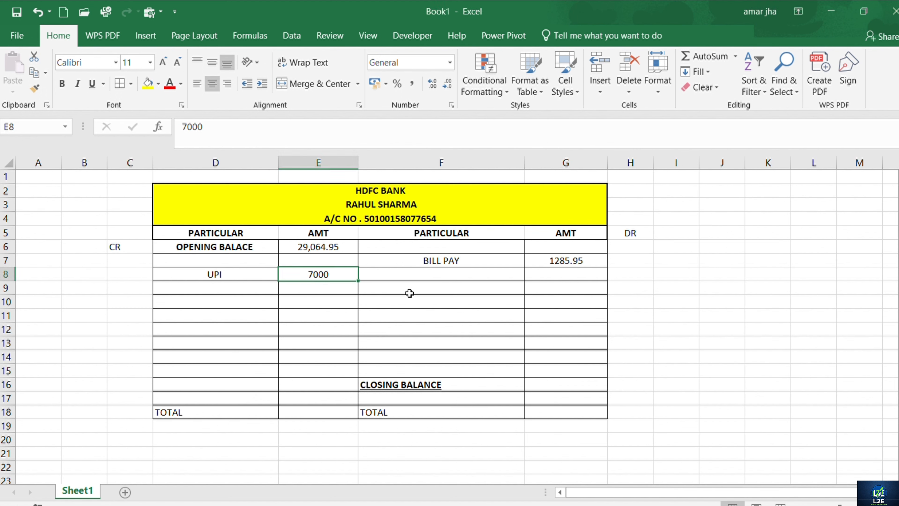
Enter EMI in F9 with its 2268 amount in G9.
{"action": "left_click", "coordinate": [387, 286]}
{"action": "type", "text": "EMI"}
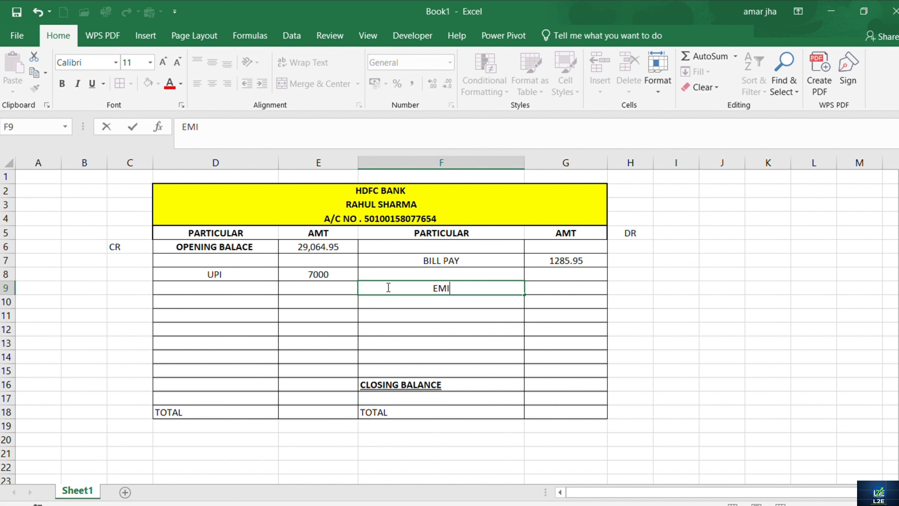
{"action": "key", "text": "Return"}
{"action": "key", "text": "Up"}
{"action": "key", "text": "Right"}
{"action": "key", "text": "alt+Tab"}
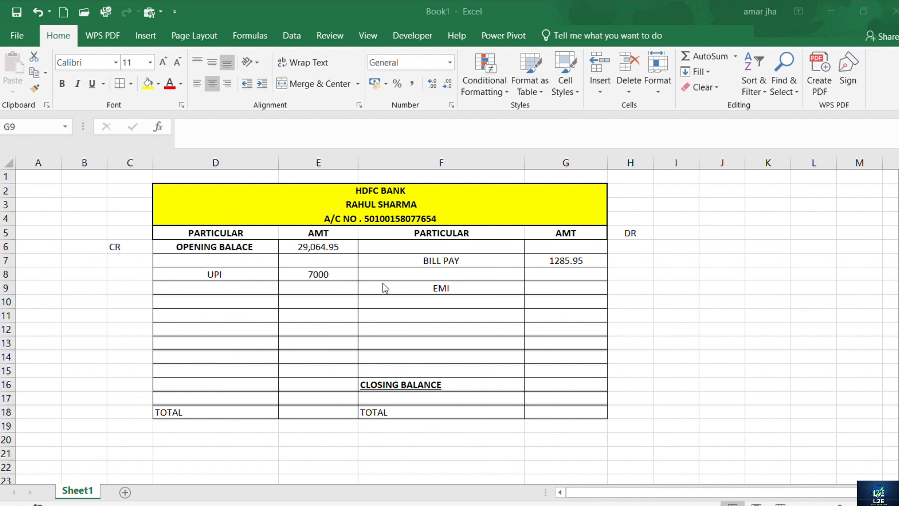
{"action": "key", "text": "alt+Tab"}
{"action": "type", "text": "2268"}
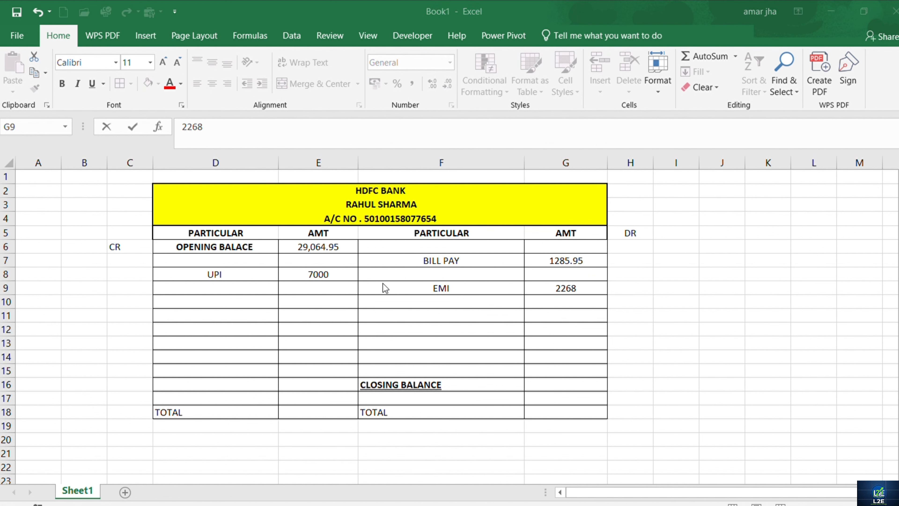
{"action": "key", "text": "alt+Tab"}
{"action": "key", "text": "Return"}
{"action": "key", "text": "Up"}
{"action": "key", "text": "alt+Tab"}
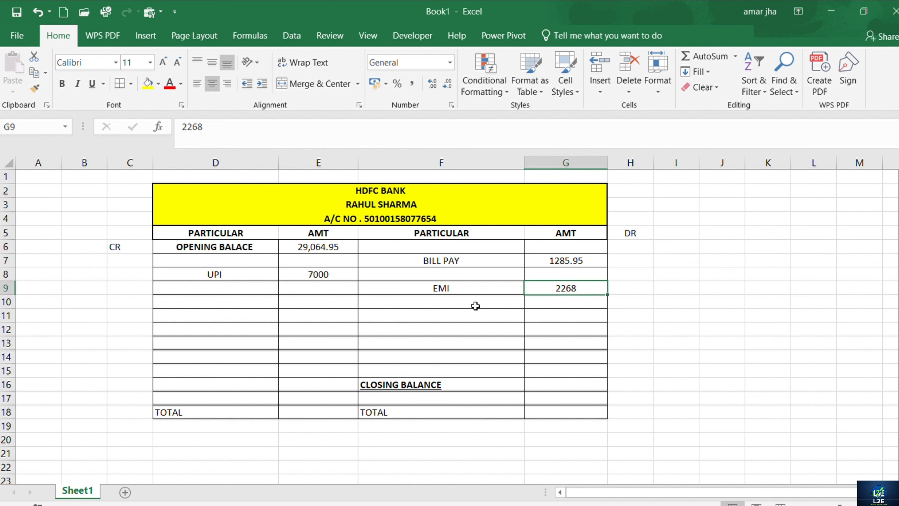
{"action": "left_click", "coordinate": [444, 313]}
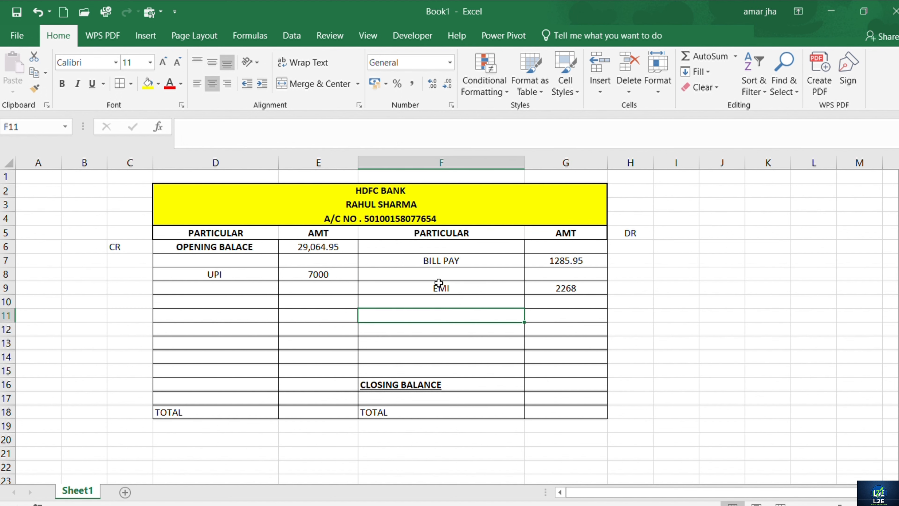
{"action": "key", "text": "Up"}
{"action": "key", "text": "Up"}
{"action": "key", "text": "Right"}
{"action": "key", "text": "Right"}
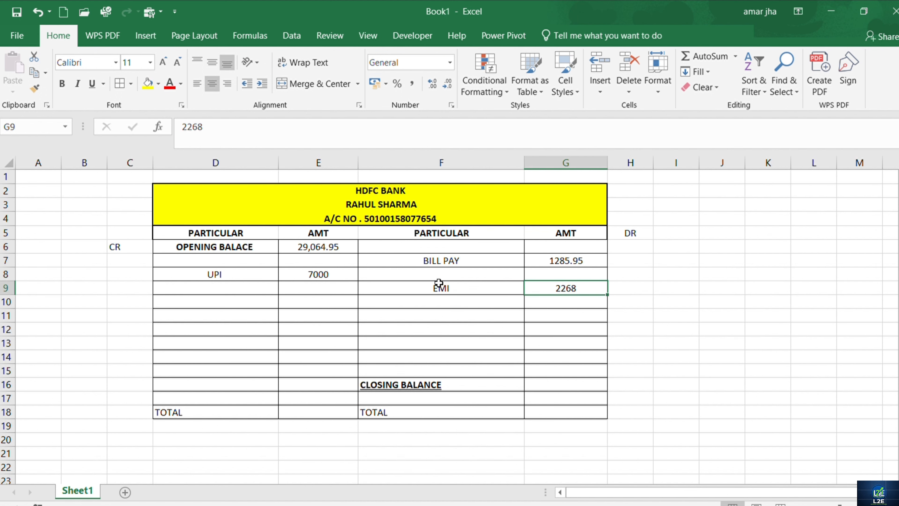
{"action": "key", "text": "Left"}
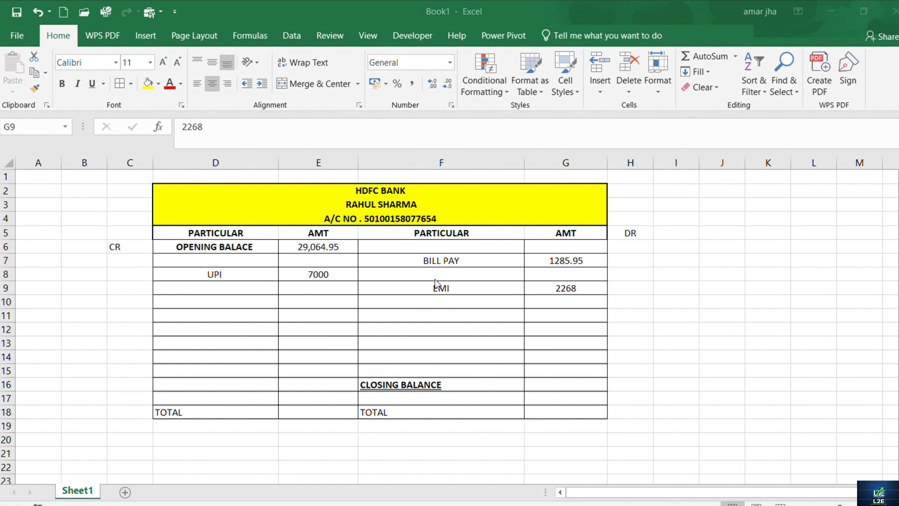
{"action": "left_click", "coordinate": [562, 287]}
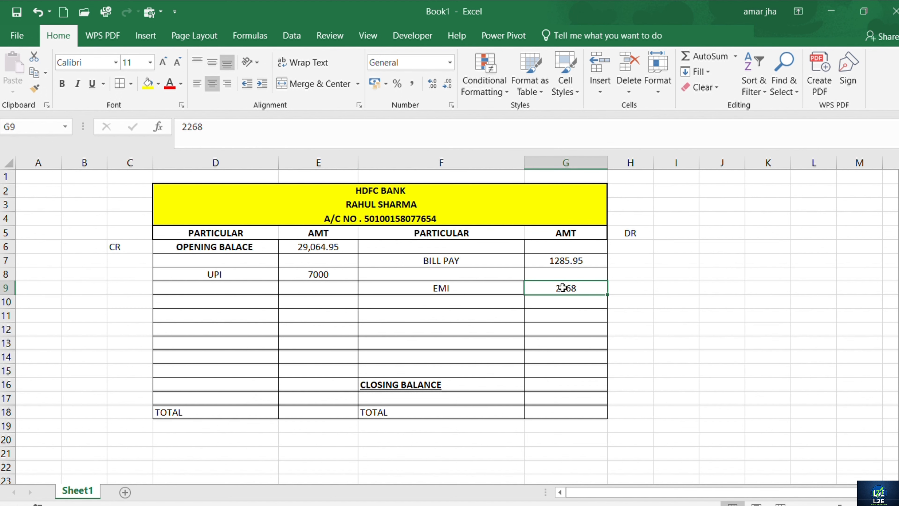
{"action": "left_click", "coordinate": [557, 304]}
{"action": "left_click", "coordinate": [560, 286]}
{"action": "key", "text": "alt+Tab"}
{"action": "key", "text": "alt+Tab"}
{"action": "left_click", "coordinate": [247, 275]}
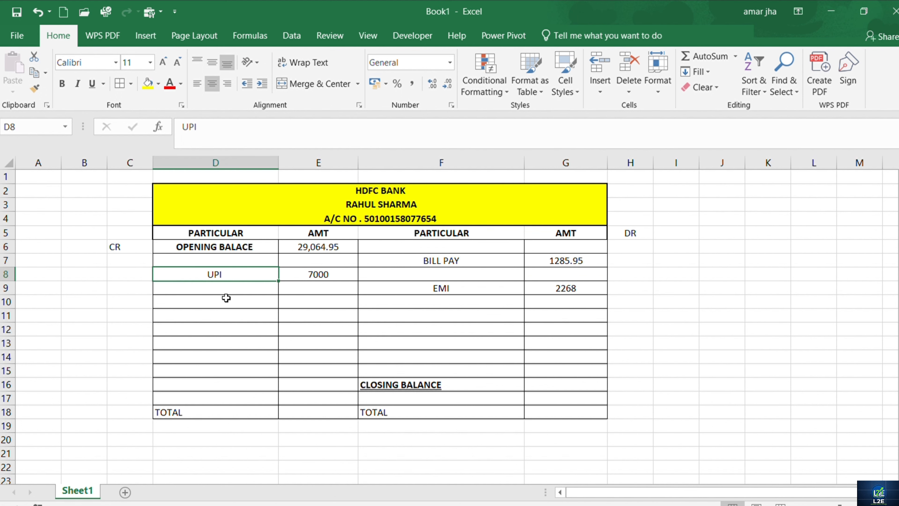
{"action": "key", "text": "alt+Tab"}
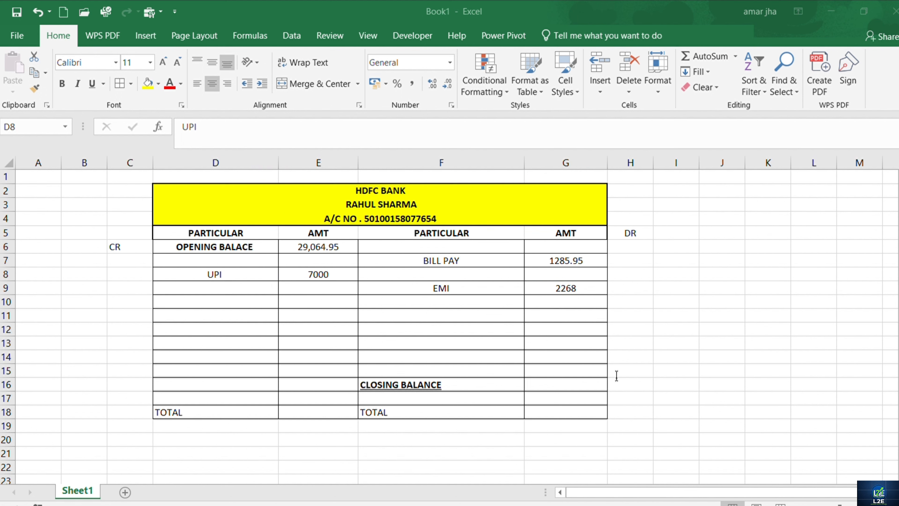
{"action": "key", "text": "alt+Tab"}
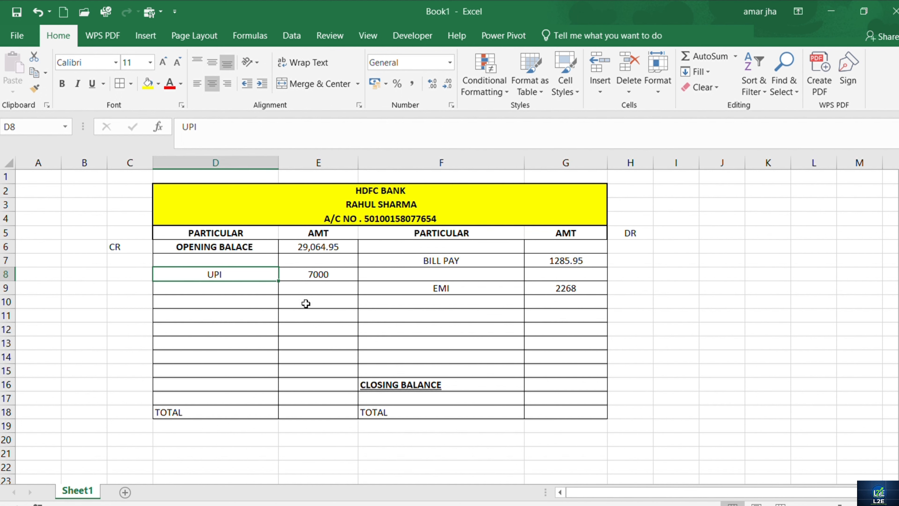
{"action": "left_click", "coordinate": [248, 304]}
{"action": "left_click", "coordinate": [244, 351]}
{"action": "left_click", "coordinate": [223, 273]}
{"action": "left_click", "coordinate": [232, 318]}
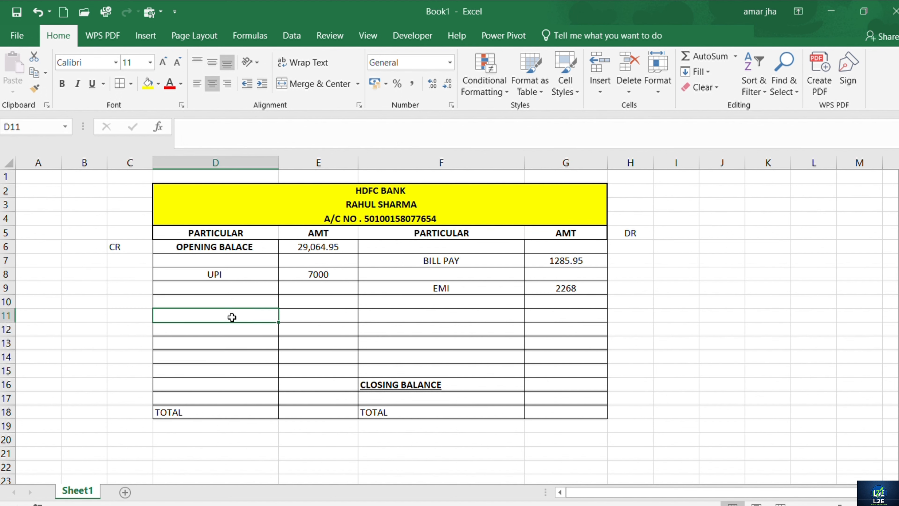
{"action": "left_click", "coordinate": [311, 273]}
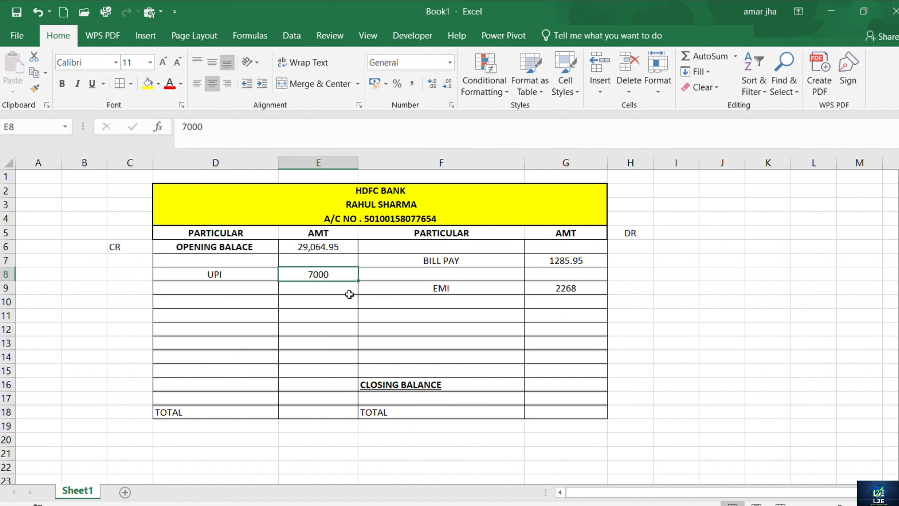
{"action": "left_click", "coordinate": [319, 399]}
{"action": "left_click", "coordinate": [323, 411]}
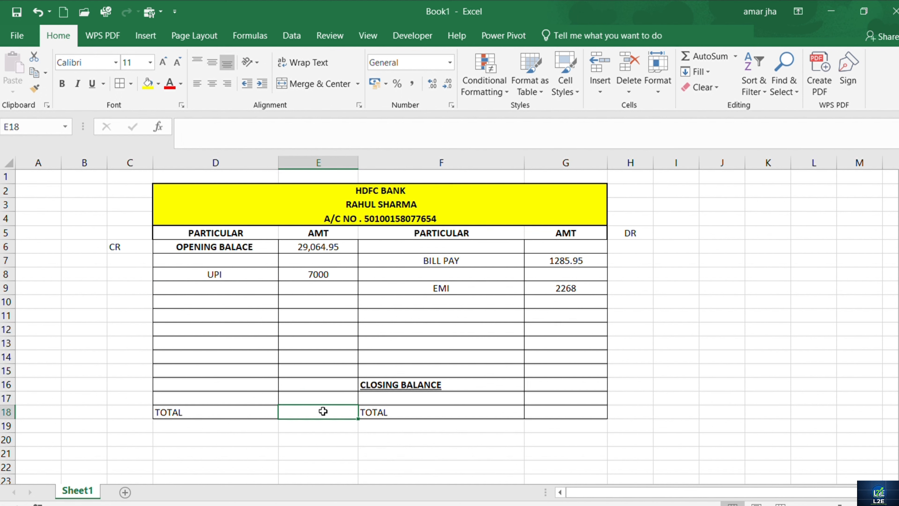
Enter =SUM(E6:E16) in E18 to total the credits at 36,064.95.
{"action": "type", "text": "="}
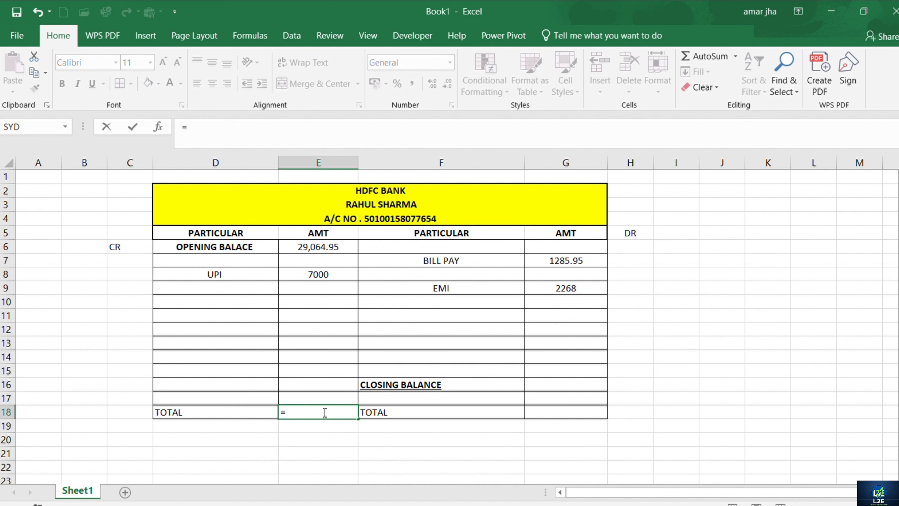
{"action": "type", "text": "SUM("}
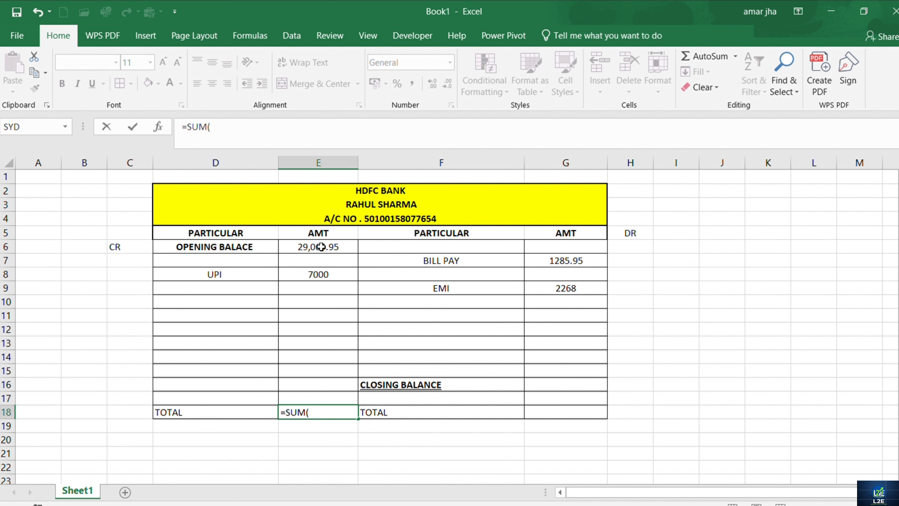
{"action": "left_click_drag", "start_coordinate": [320, 246], "coordinate": [318, 379]}
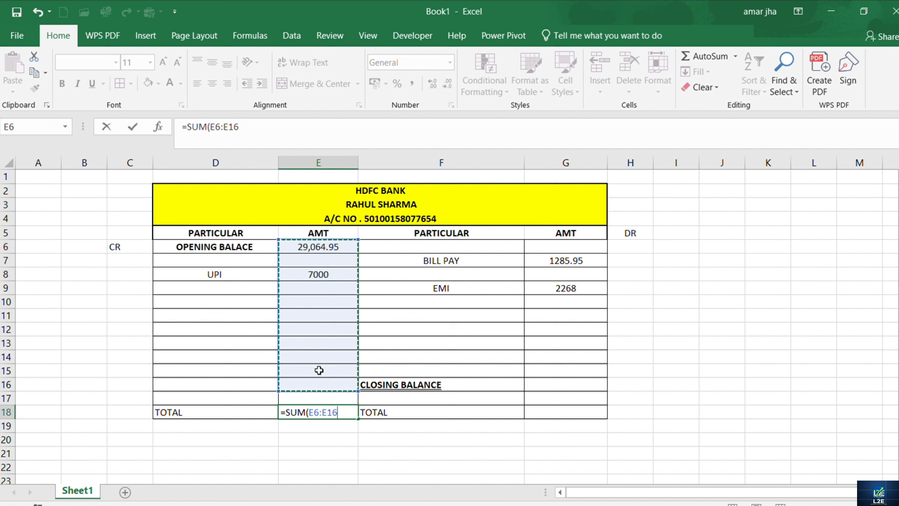
{"action": "type", "text": ")"}
{"action": "key", "text": "ctrl+Return"}
Set the debit TOTAL in G18 to =E18.
{"action": "key", "text": "Right"}
{"action": "key", "text": "Right"}
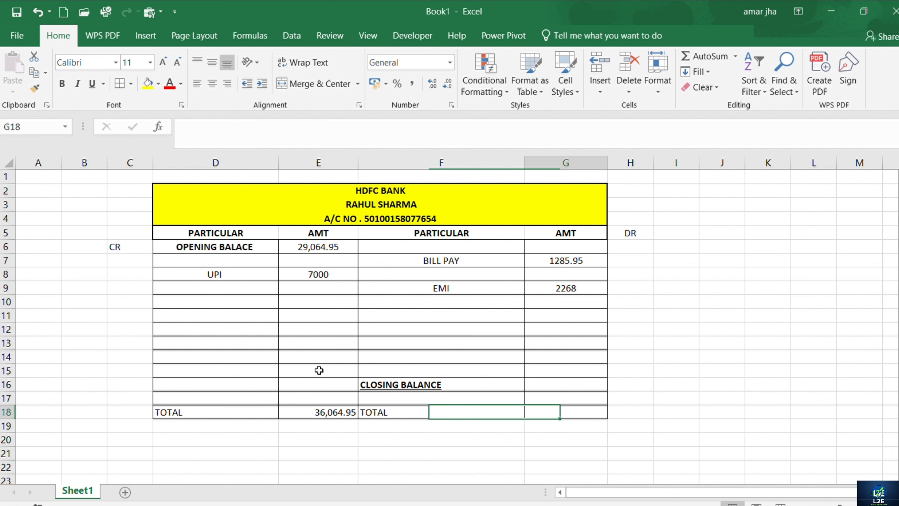
{"action": "key", "text": "Left"}
{"action": "key", "text": "Right"}
{"action": "type", "text": "="}
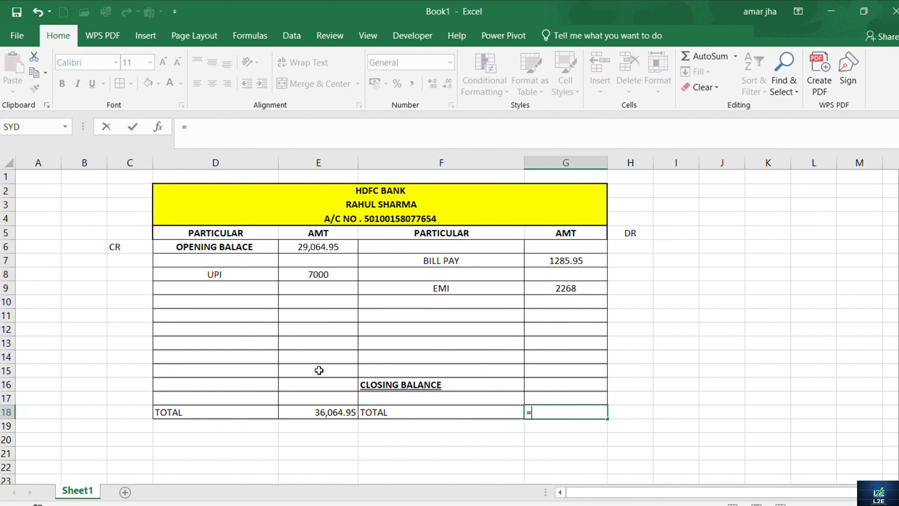
{"action": "key", "text": "Left"}
{"action": "key", "text": "Left"}
{"action": "key", "text": "Left"}
{"action": "key", "text": "Right"}
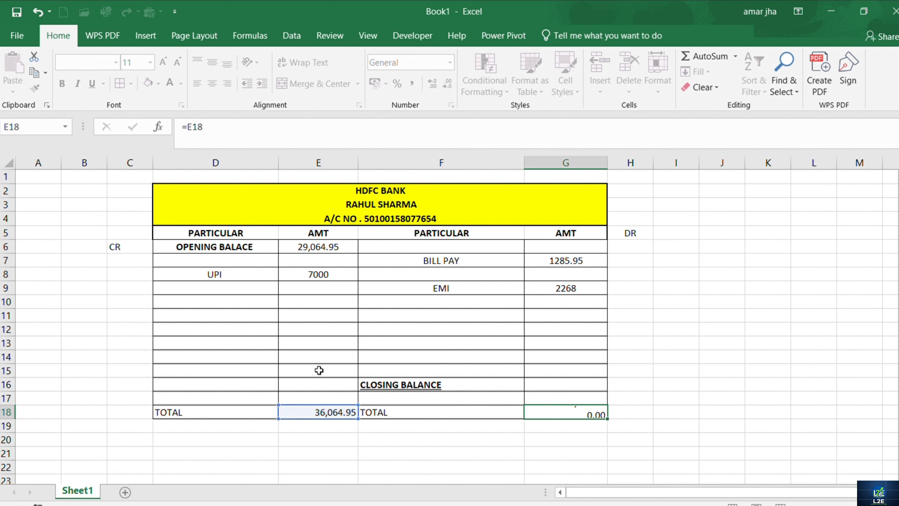
{"action": "key", "text": "ctrl+Return"}
{"action": "key", "text": "Right"}
{"action": "key", "text": "Up"}
{"action": "key", "text": "Left"}
{"action": "key", "text": "Left"}
{"action": "key", "text": "Up"}
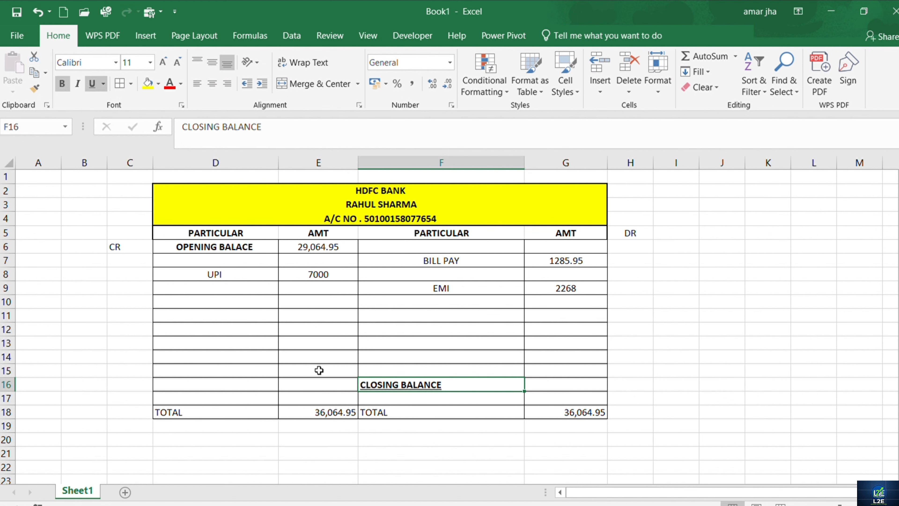
Enter =E18-SUM(G7:G14) in G16, giving a 32,511.00 closing balance.
{"action": "key", "text": "Right"}
{"action": "type", "text": "="}
{"action": "key", "text": "Left"}
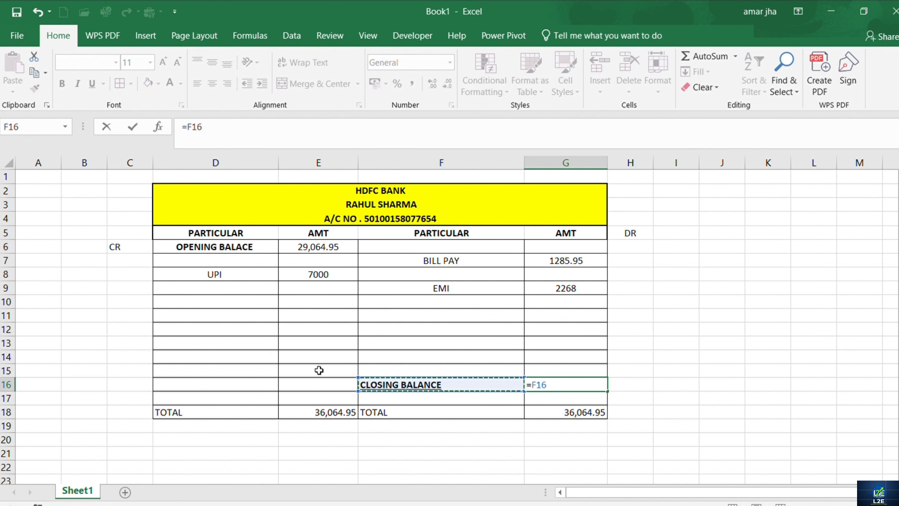
{"action": "key", "text": "Left"}
{"action": "key", "text": "Down"}
{"action": "key", "text": "Down"}
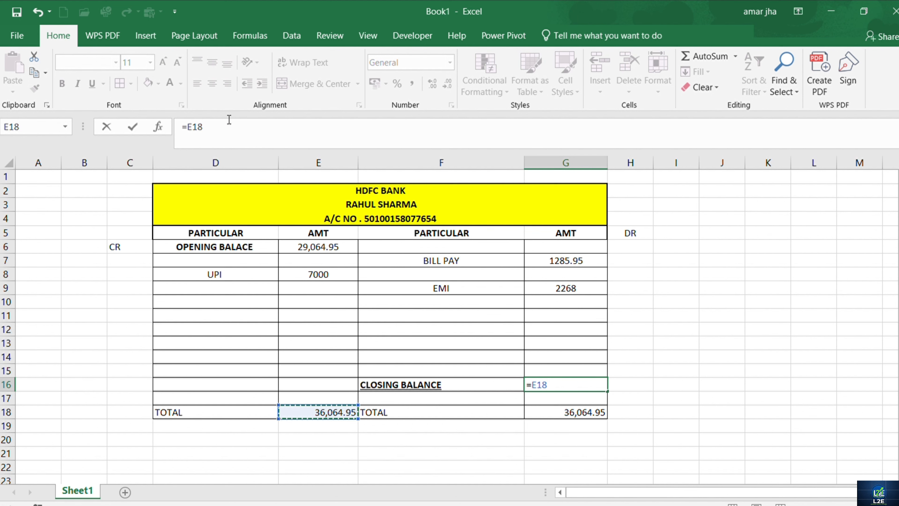
{"action": "type", "text": "-SU"}
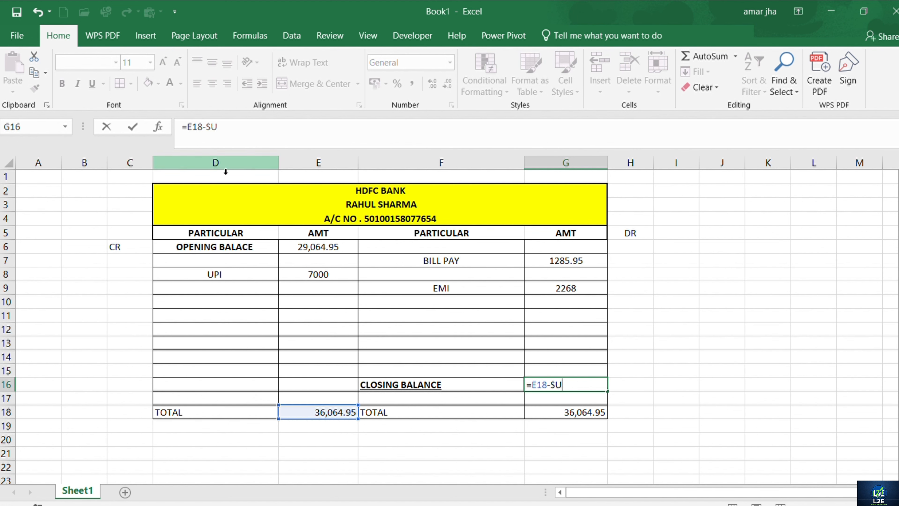
{"action": "type", "text": "M("}
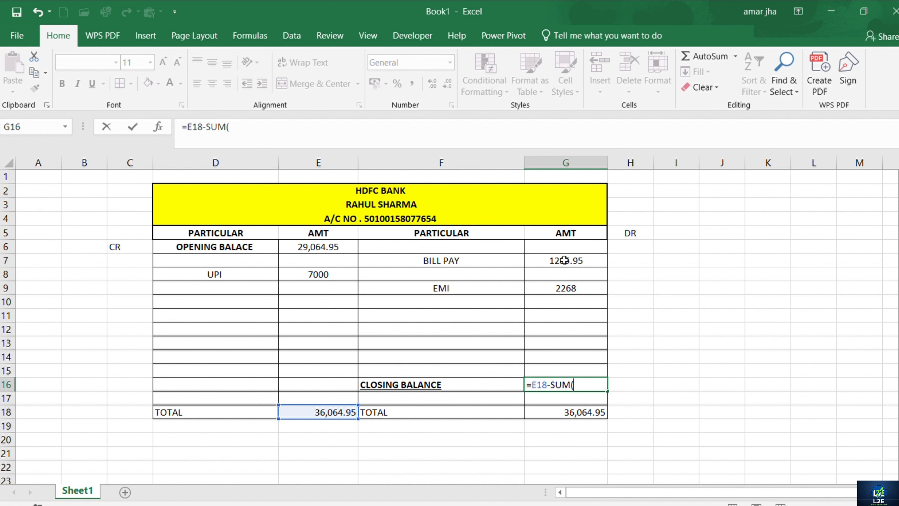
{"action": "left_click_drag", "start_coordinate": [565, 260], "coordinate": [573, 356]}
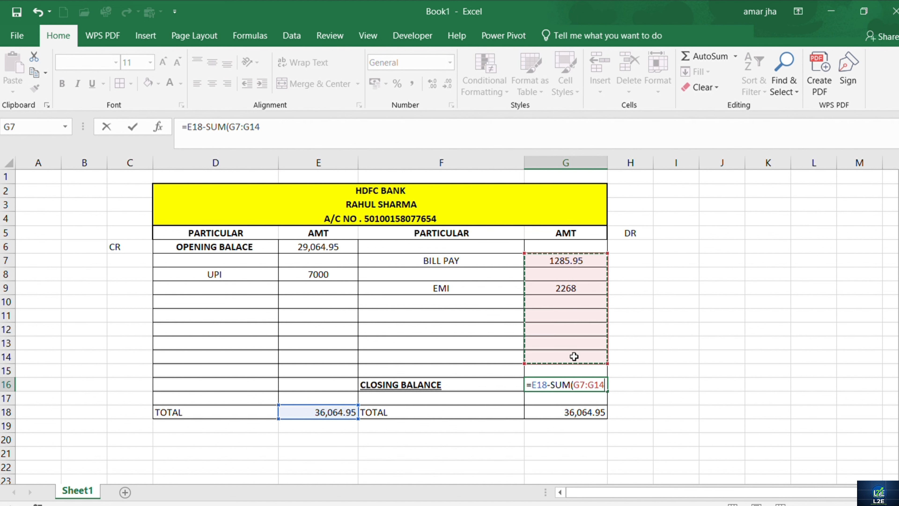
{"action": "type", "text": ")"}
{"action": "key", "text": "ctrl+Return"}
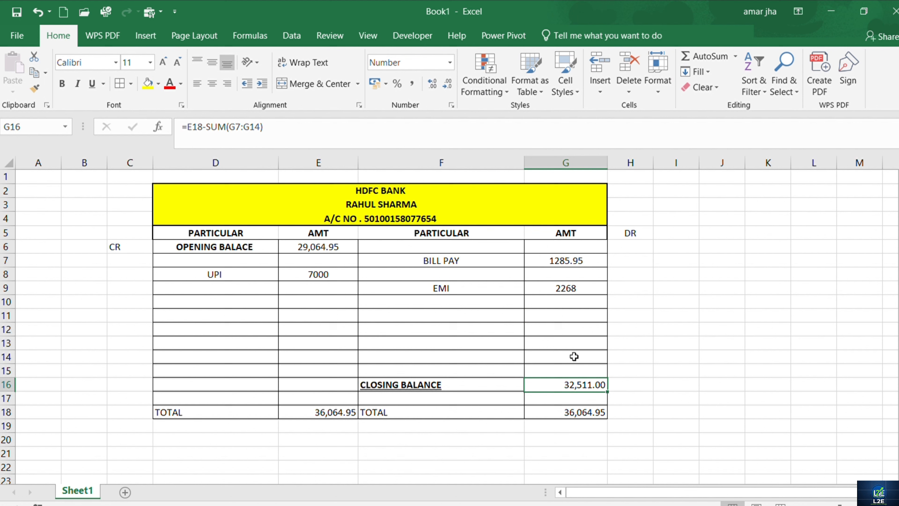
{"action": "key", "text": "Left"}
{"action": "key", "text": "Right"}
{"action": "key", "text": "Left"}
{"action": "key", "text": "Left"}
{"action": "key", "text": "Left"}
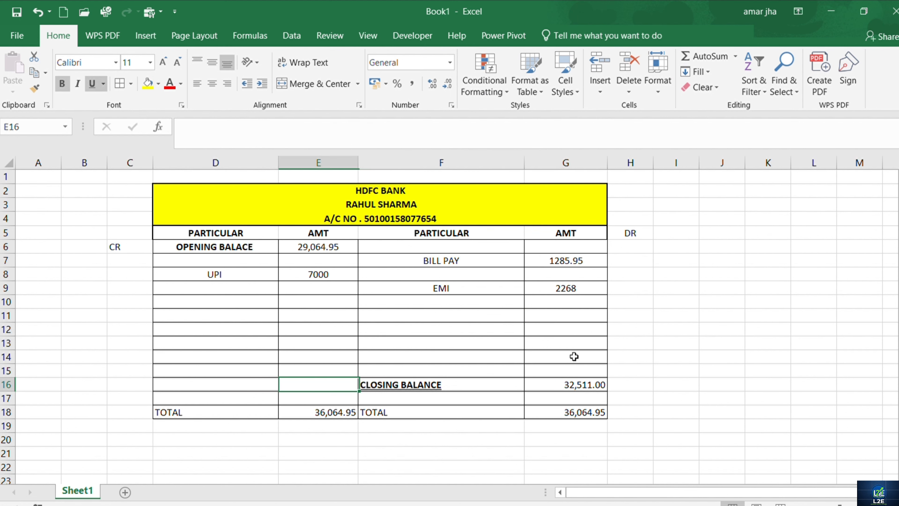
{"action": "key", "text": "Up"}
{"action": "key", "text": "Up"}
{"action": "key", "text": "Up"}
{"action": "key", "text": "Up"}
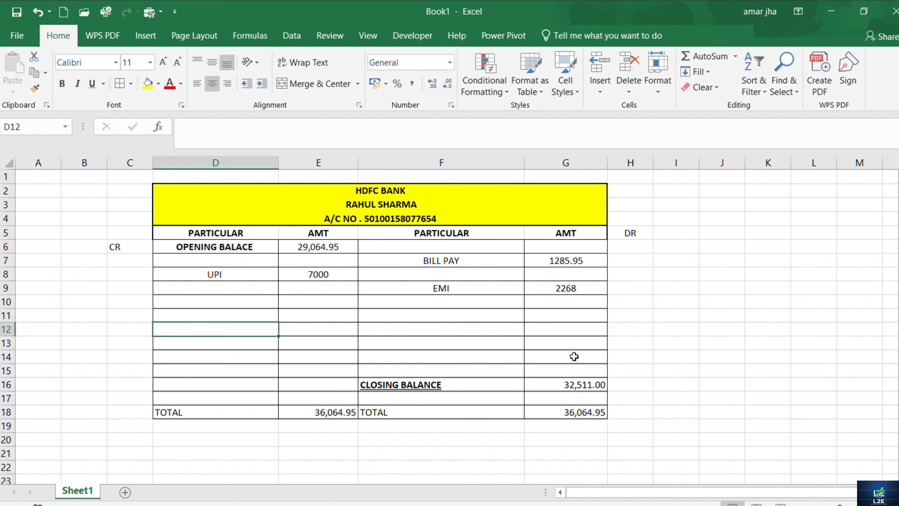